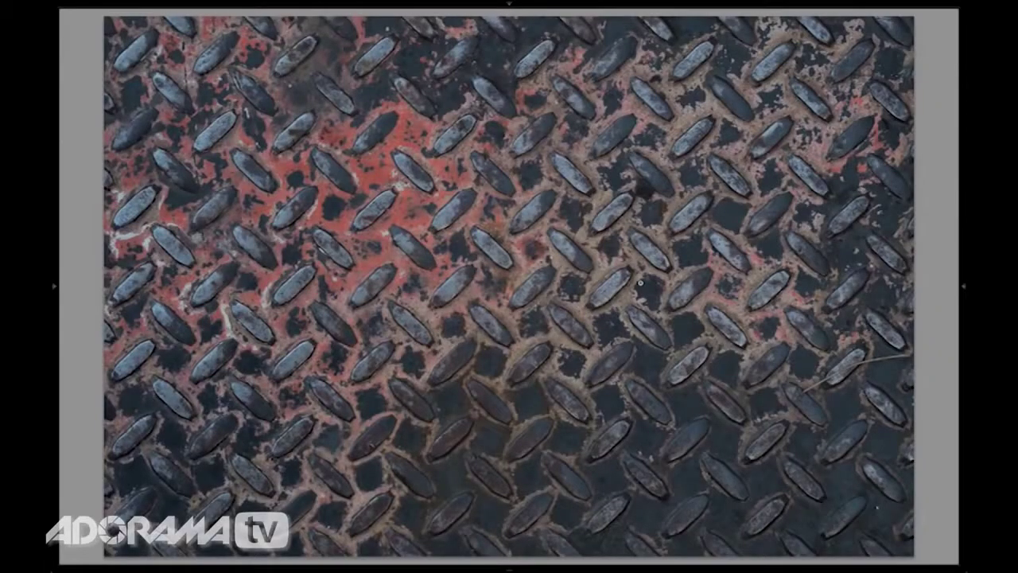
View the photo of the wall-mounted pipes at full size and return to the thumbnail grid.
{"action": "key", "text": "g"}
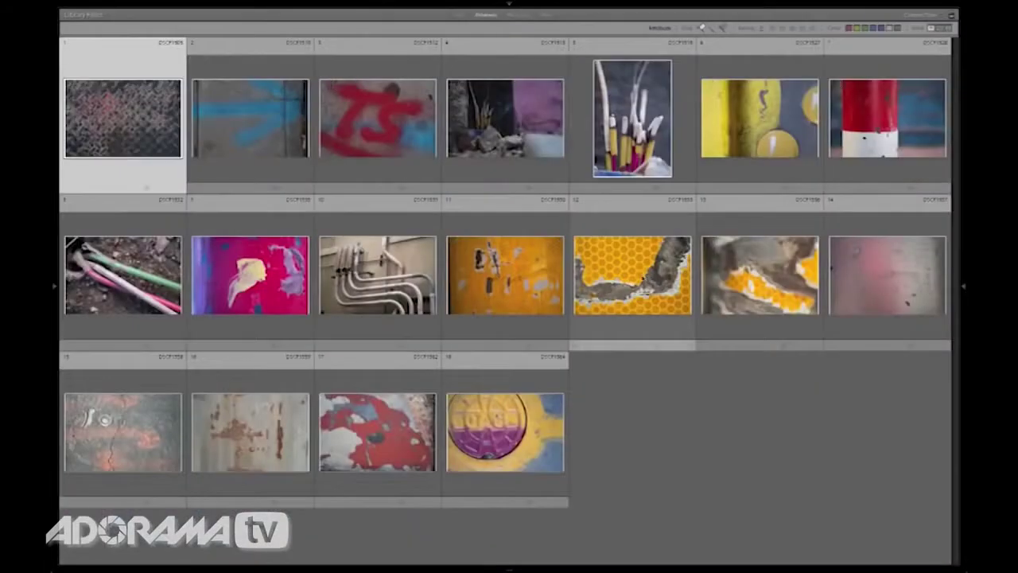
{"action": "double_click", "coordinate": [400, 284]}
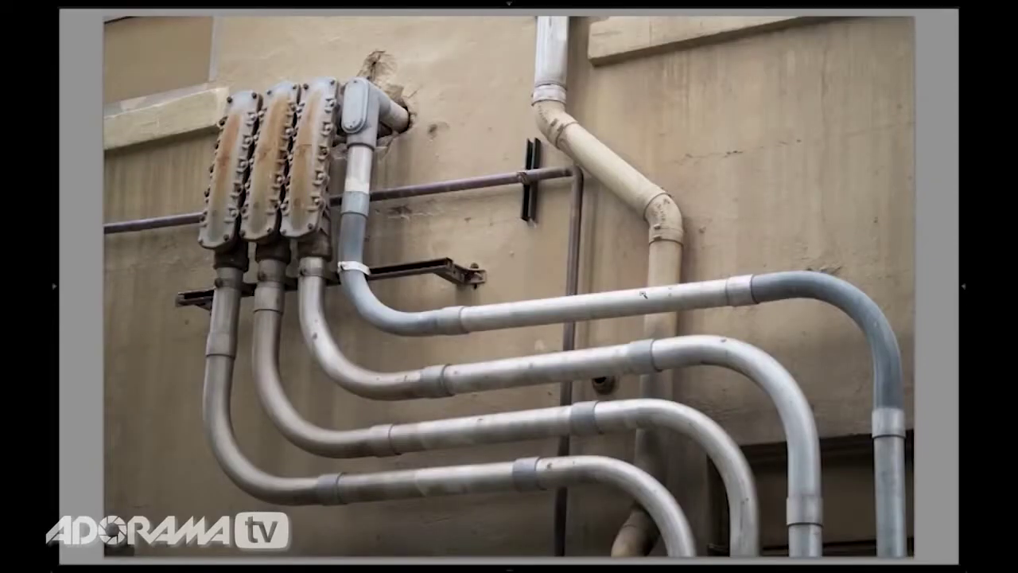
{"action": "key", "text": "g"}
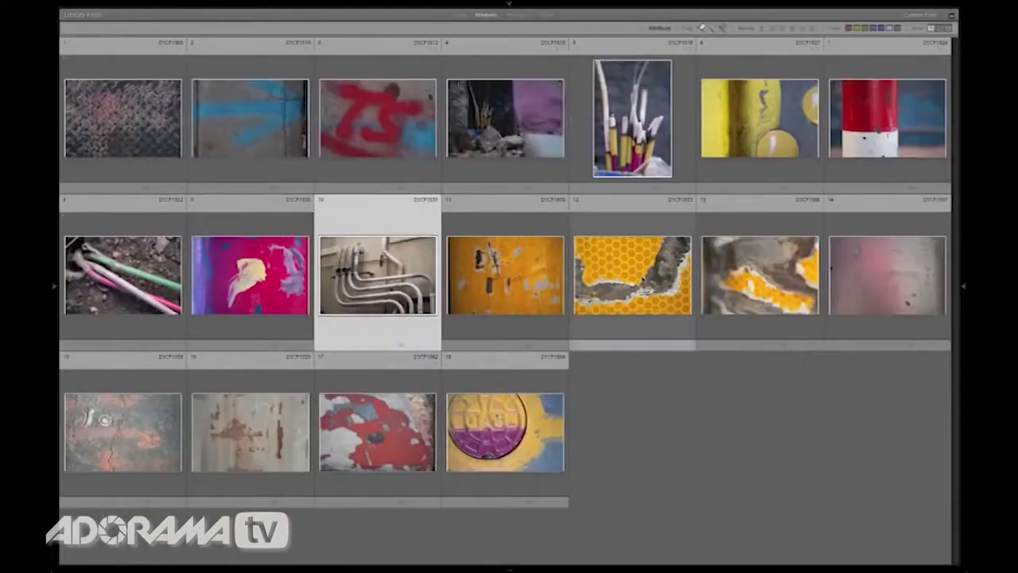
Include the virtual copies in the grid and compare the original metal plate photo side by side with its colourful edited copy.
{"action": "left_click", "coordinate": [932, 28]}
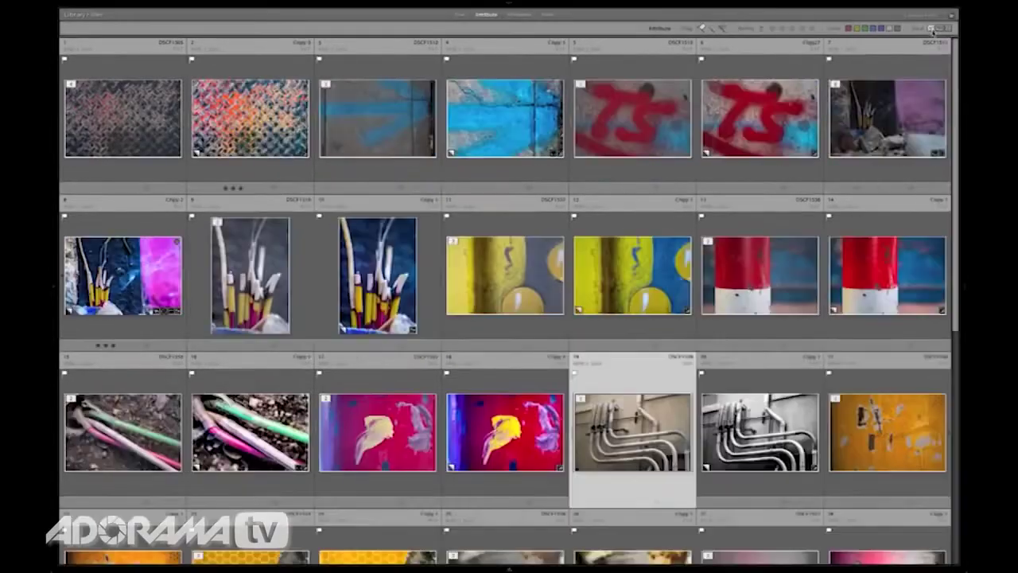
{"action": "left_click", "coordinate": [168, 140]}
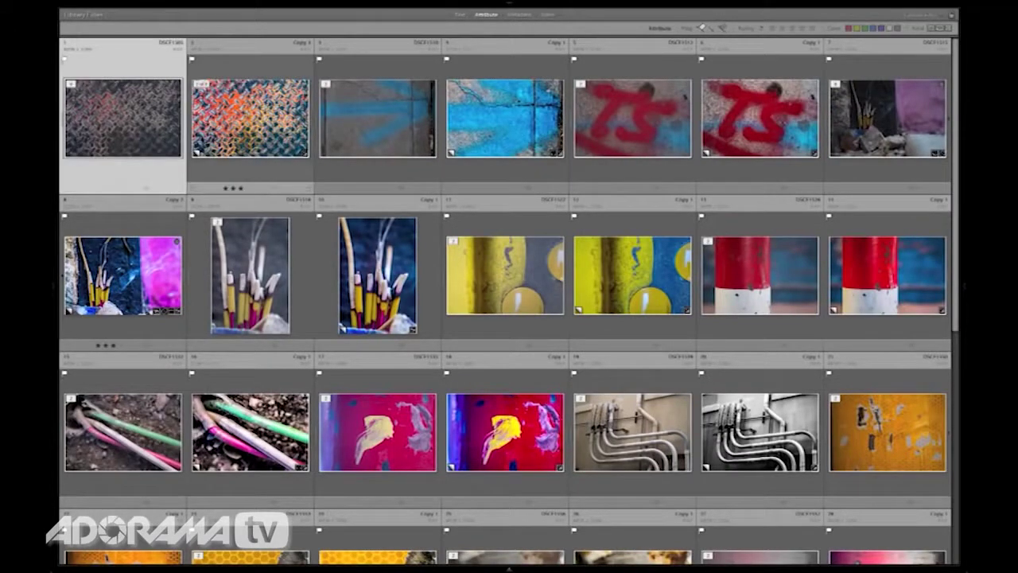
{"action": "left_click", "coordinate": [251, 120], "text": "shift"}
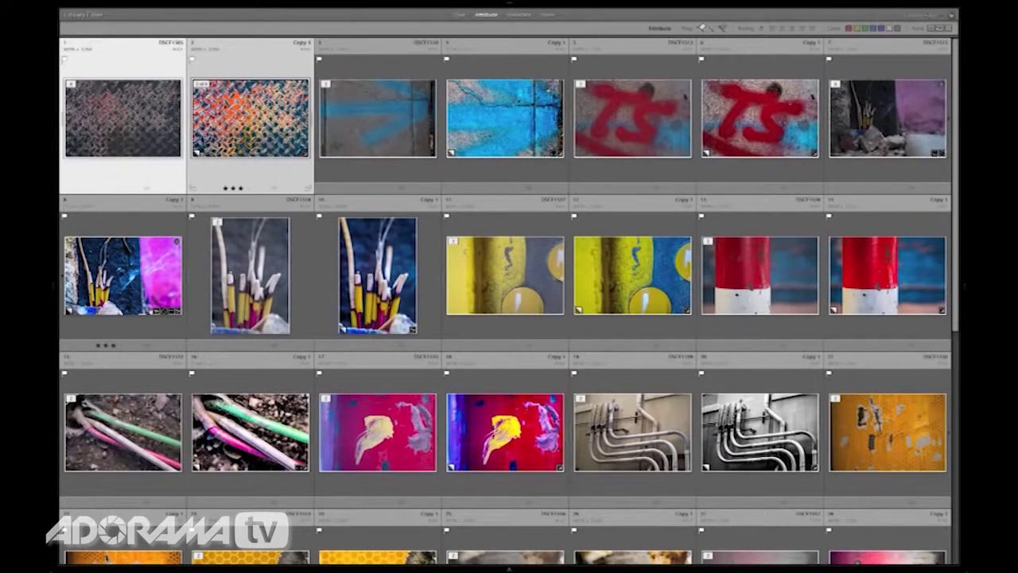
{"action": "key", "text": "c"}
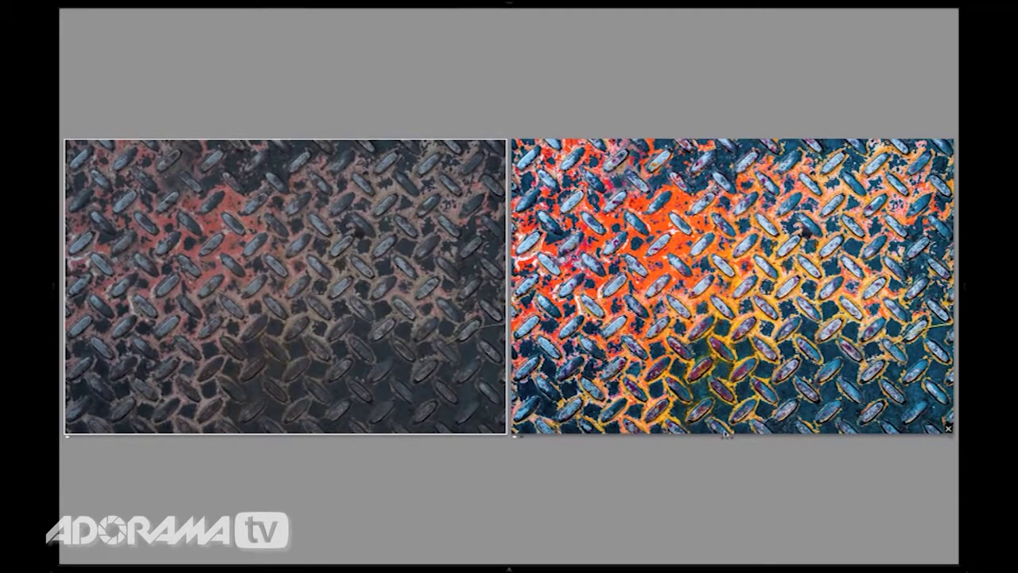
{"action": "key", "text": "g"}
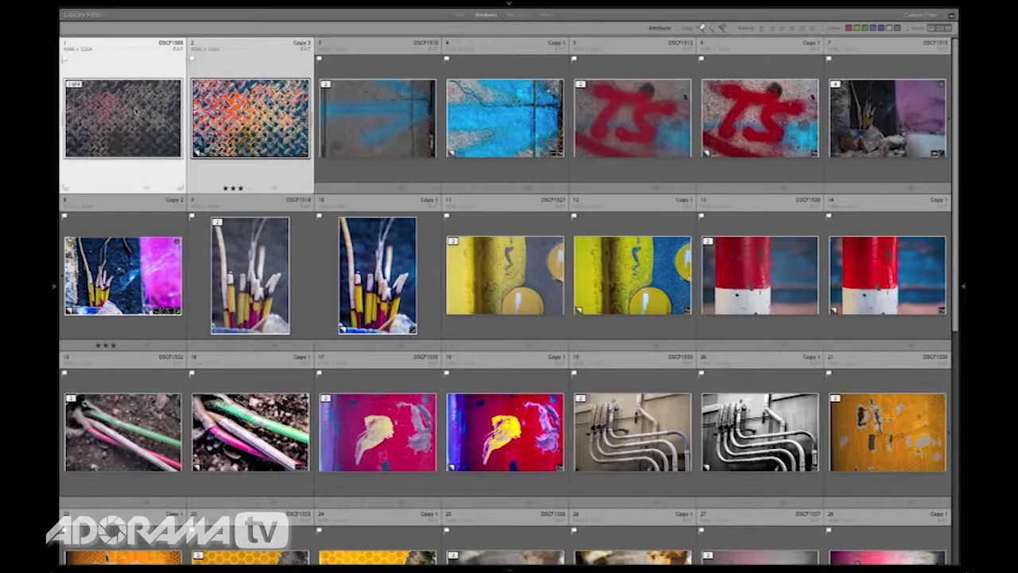
Open the original metal plate photo for developing and set its exposure to +1.10.
{"action": "left_click", "coordinate": [134, 173]}
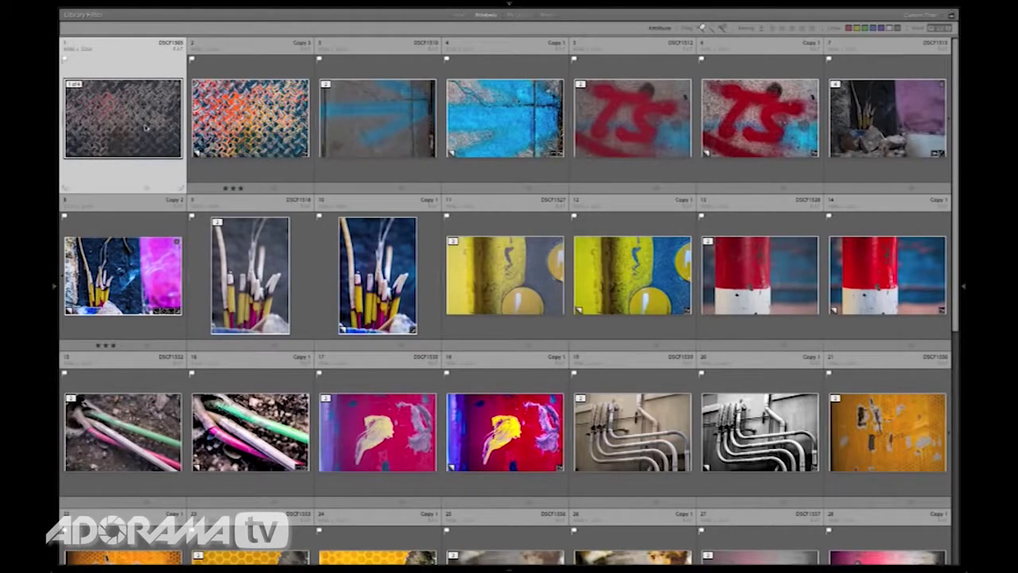
{"action": "key", "text": "d"}
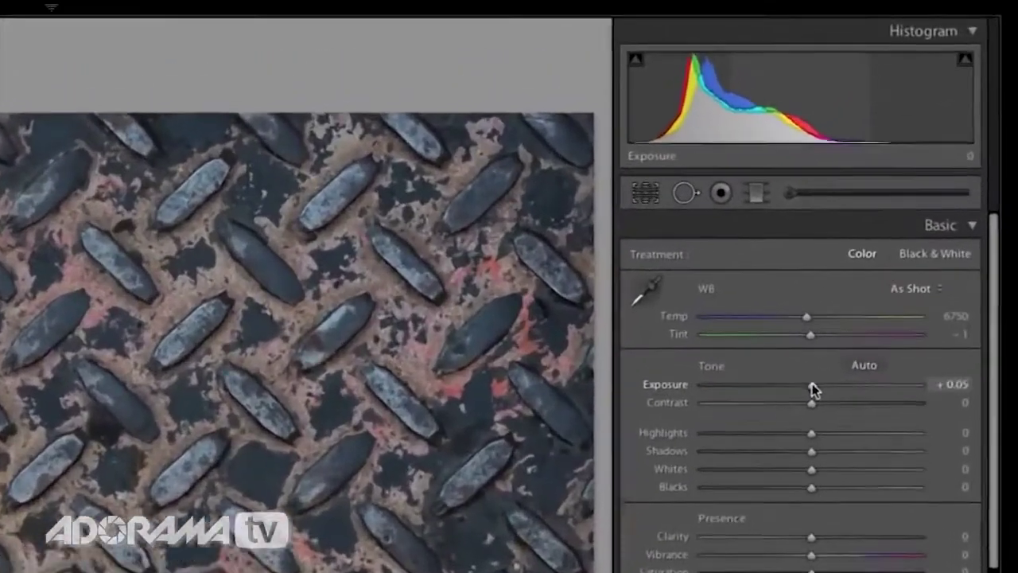
{"action": "left_click_drag", "start_coordinate": [813, 388], "coordinate": [833, 390]}
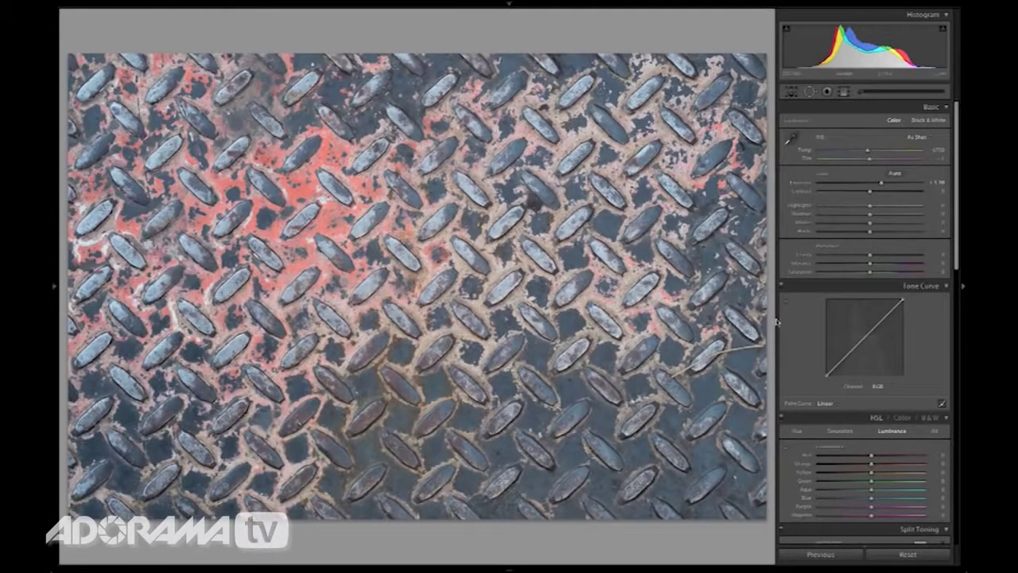
Try the blacks at -62, reset them to 0, and set the contrast to +100.
{"action": "left_click_drag", "start_coordinate": [871, 233], "coordinate": [833, 234]}
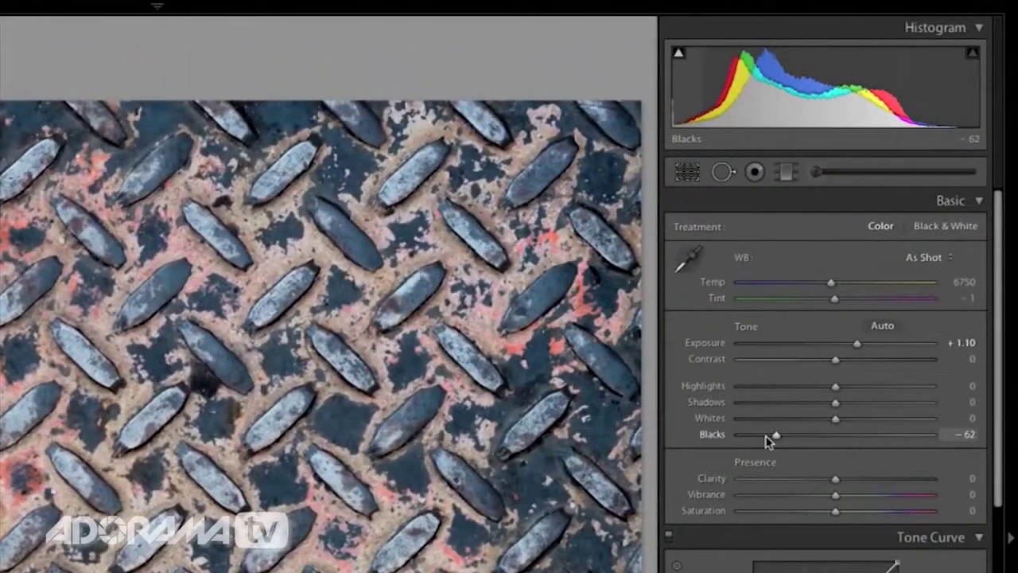
{"action": "left_click_drag", "start_coordinate": [769, 443], "coordinate": [835, 441]}
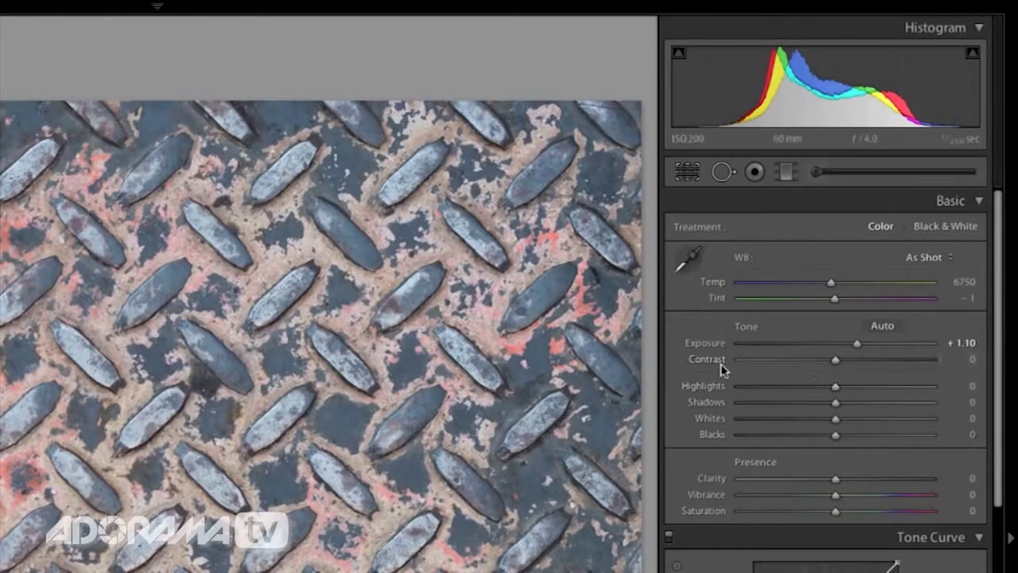
{"action": "left_click_drag", "start_coordinate": [837, 364], "coordinate": [969, 360]}
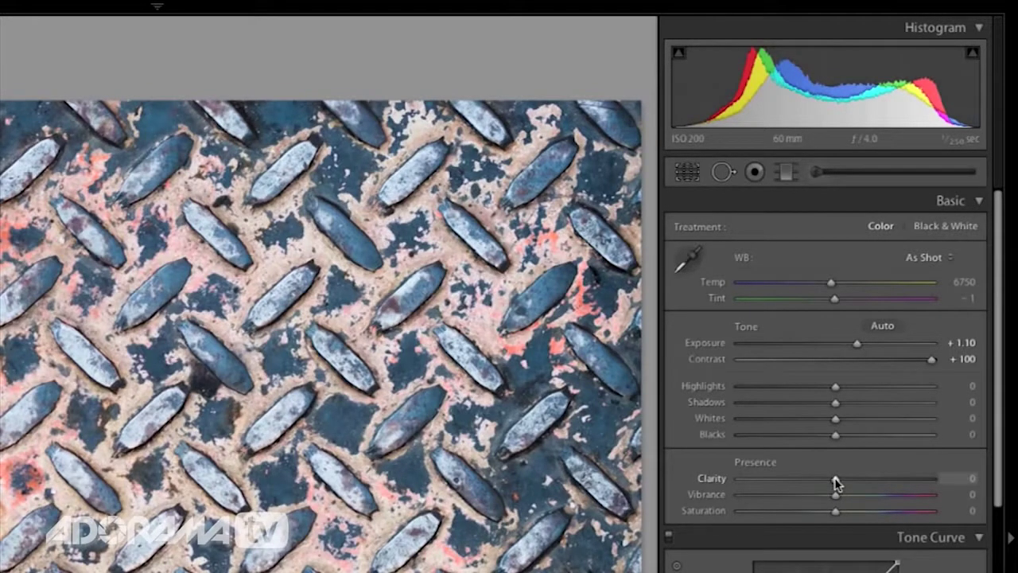
Check the plate's texture up close with clarity at -100, and set the clarity to +100.
{"action": "left_click", "coordinate": [242, 450]}
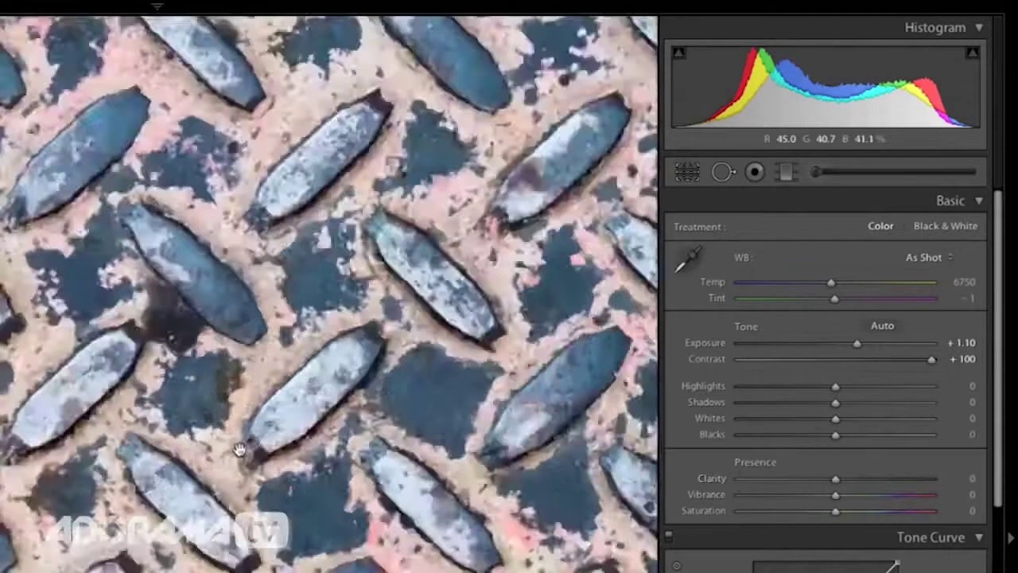
{"action": "left_click_drag", "start_coordinate": [316, 370], "coordinate": [197, 282]}
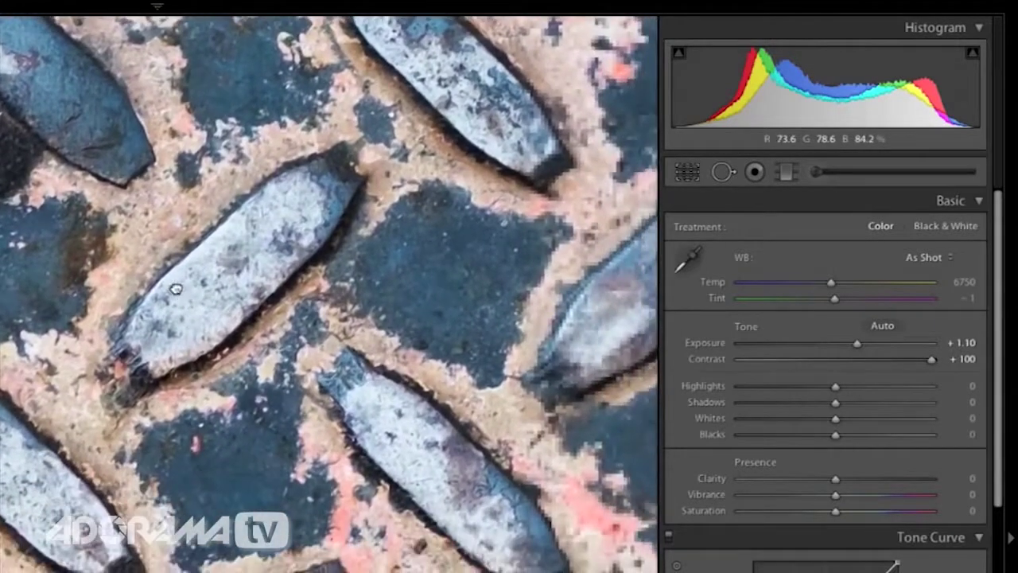
{"action": "left_click_drag", "start_coordinate": [835, 481], "coordinate": [712, 485]}
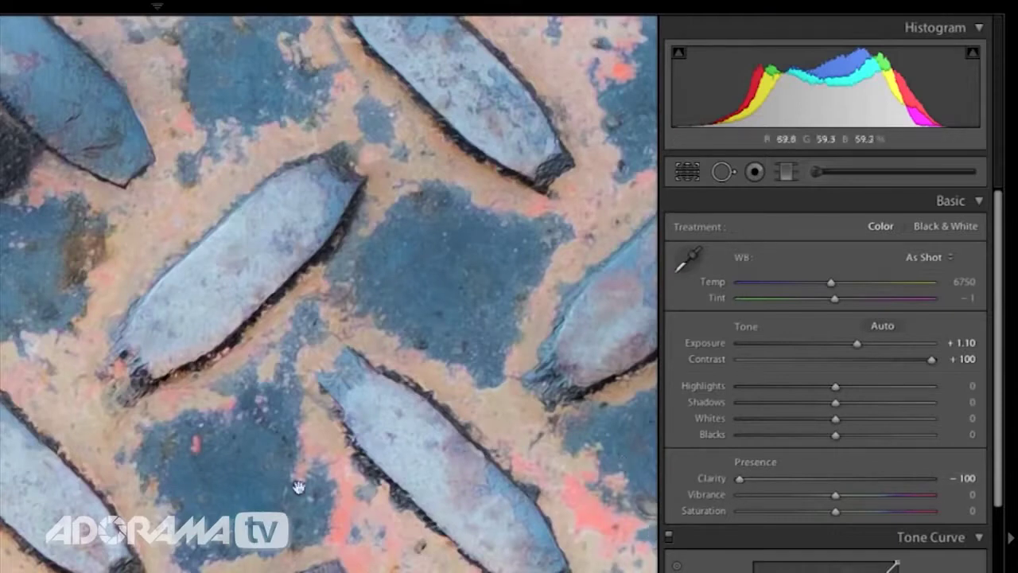
{"action": "left_click_drag", "start_coordinate": [740, 483], "coordinate": [952, 486]}
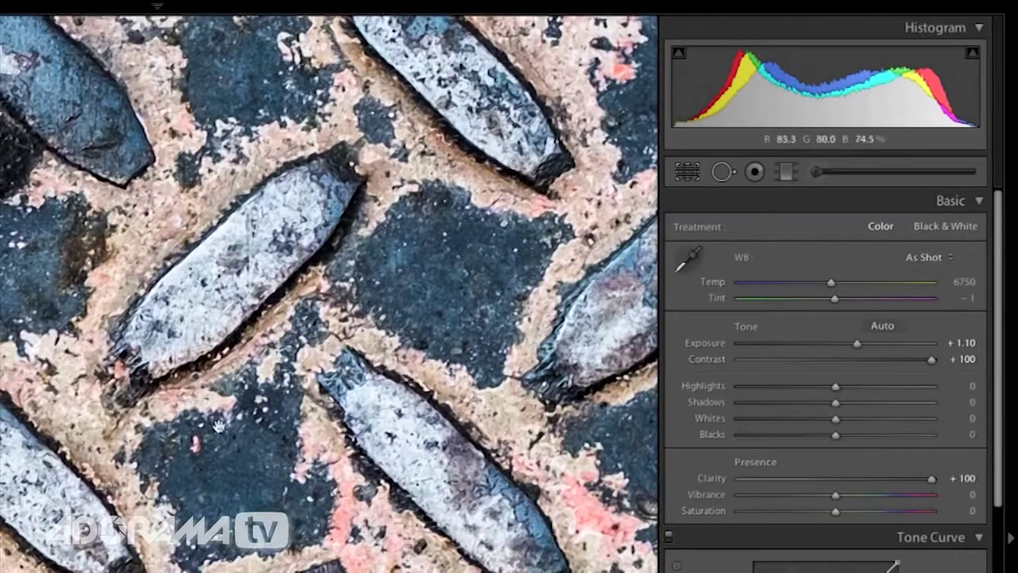
{"action": "left_click", "coordinate": [149, 489]}
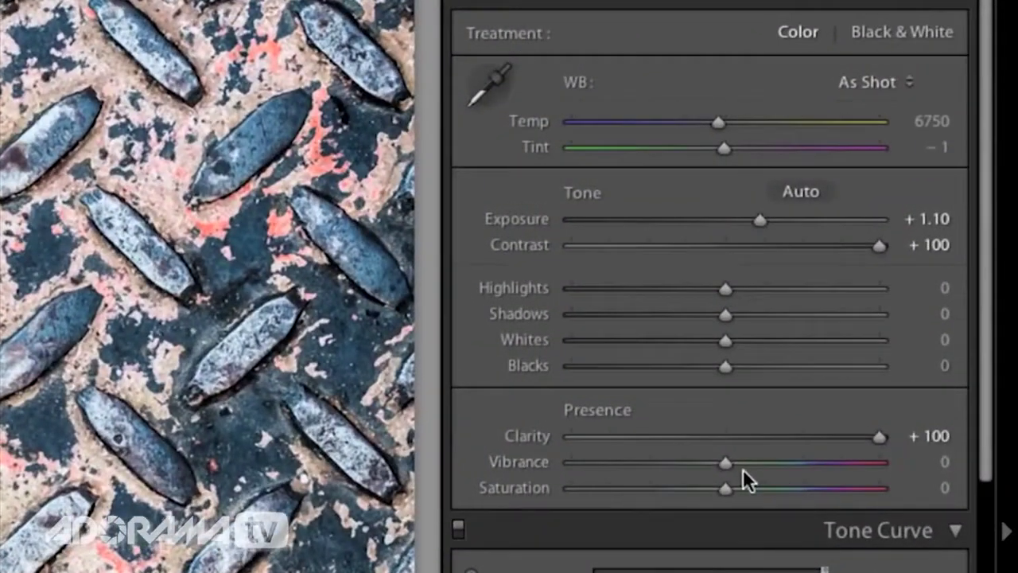
Set the vibrance to +100 and raise the saturation to about +60.
{"action": "left_click_drag", "start_coordinate": [725, 462], "coordinate": [800, 462]}
{"action": "left_click_drag", "start_coordinate": [956, 467], "coordinate": [956, 467]}
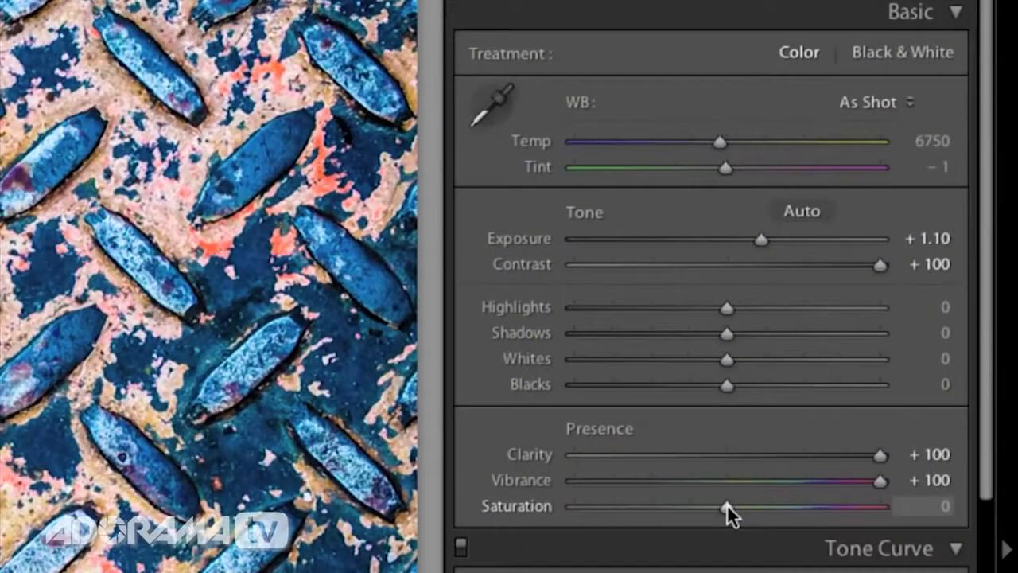
{"action": "left_click_drag", "start_coordinate": [728, 504], "coordinate": [824, 512]}
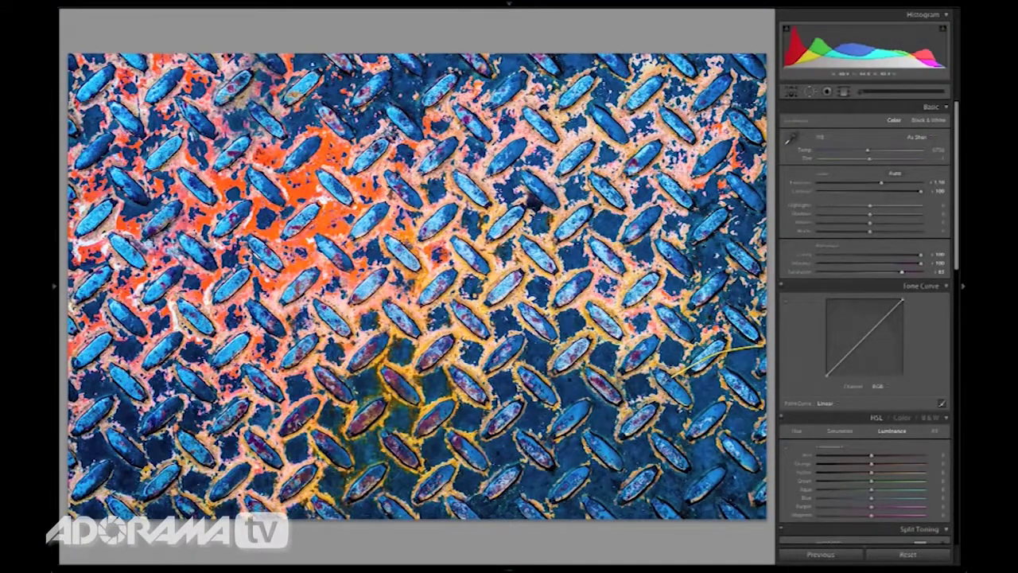
Compare the metal plate before and after the edits in an enlarged split view, examining the paint texture up close.
{"action": "key", "text": "Tab"}
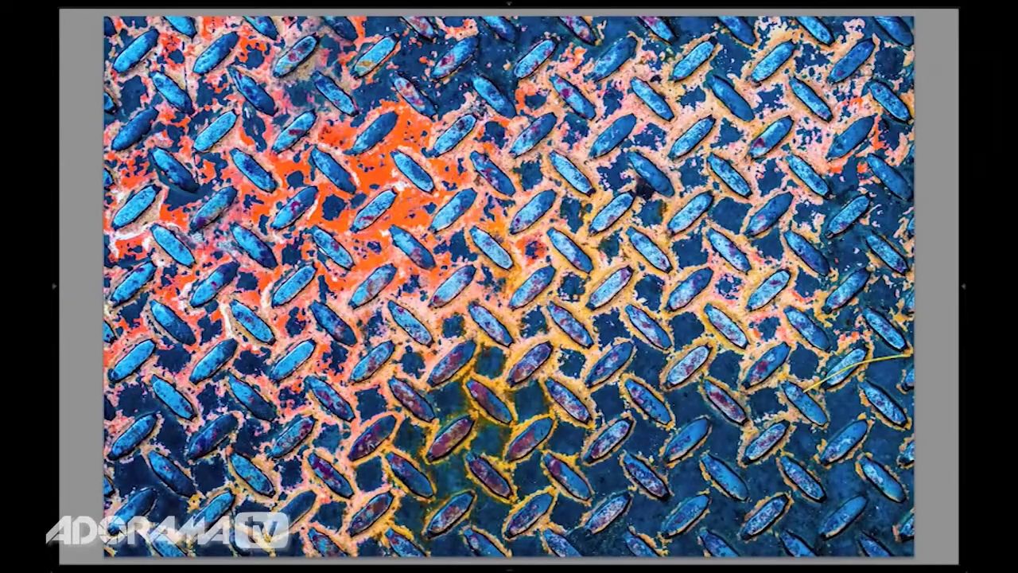
{"action": "key", "text": "shift+y"}
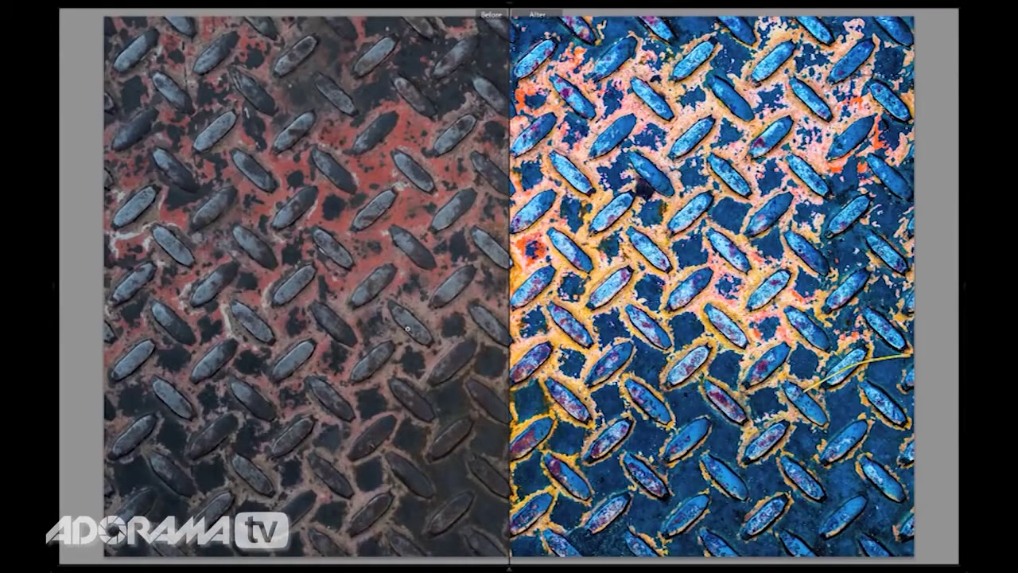
{"action": "left_click", "coordinate": [284, 221]}
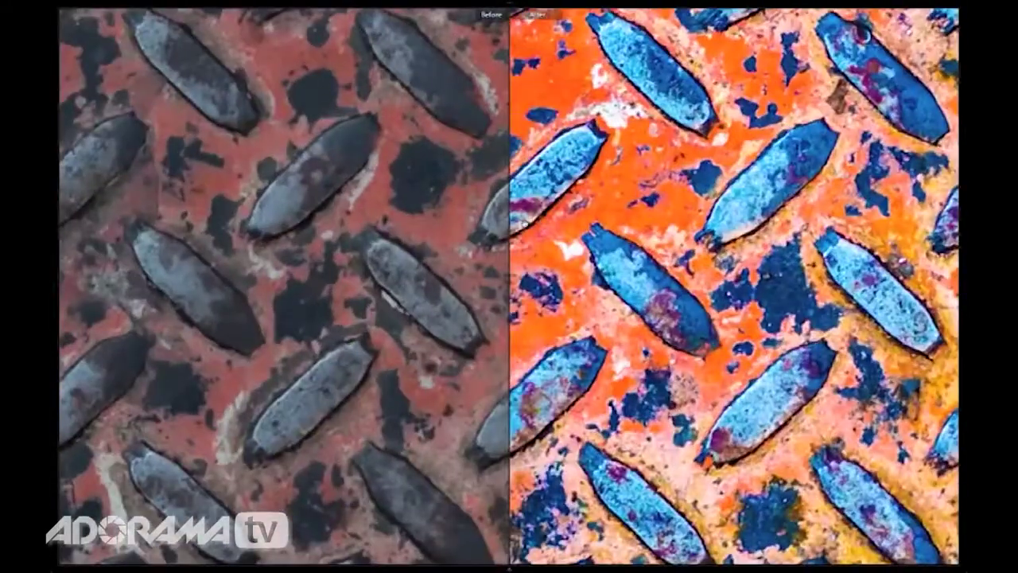
{"action": "left_click_drag", "start_coordinate": [572, 226], "coordinate": [530, 220]}
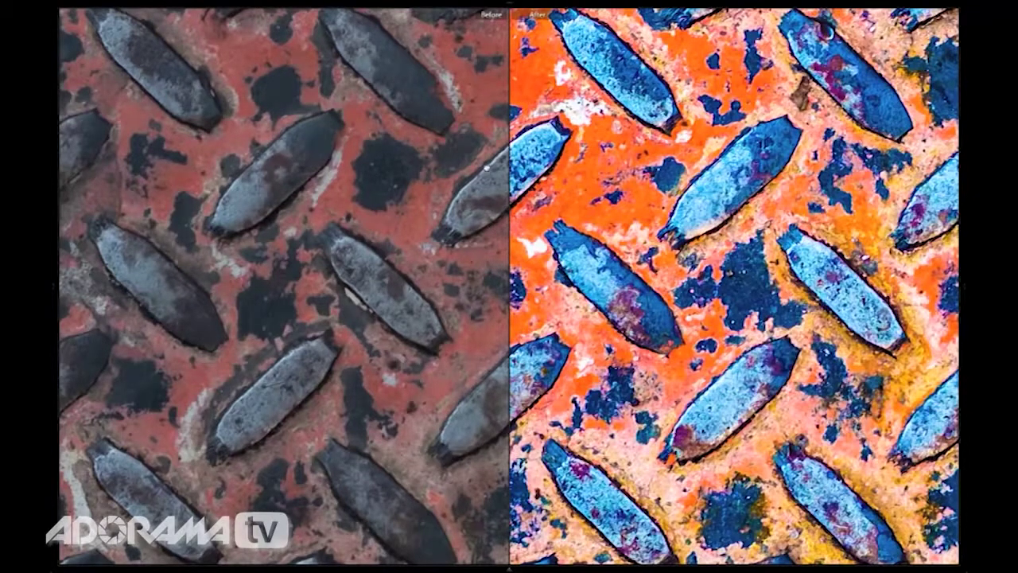
{"action": "left_click", "coordinate": [525, 207]}
{"action": "left_click", "coordinate": [525, 207]}
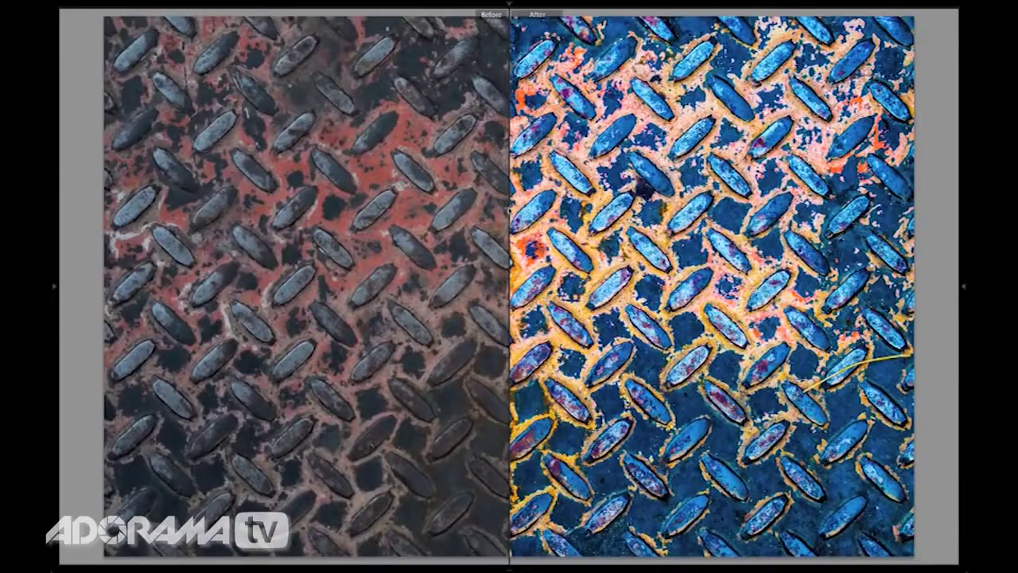
Open the unedited incense sticks photo for developing and set its white balance temperature to 5109.
{"action": "key", "text": "g"}
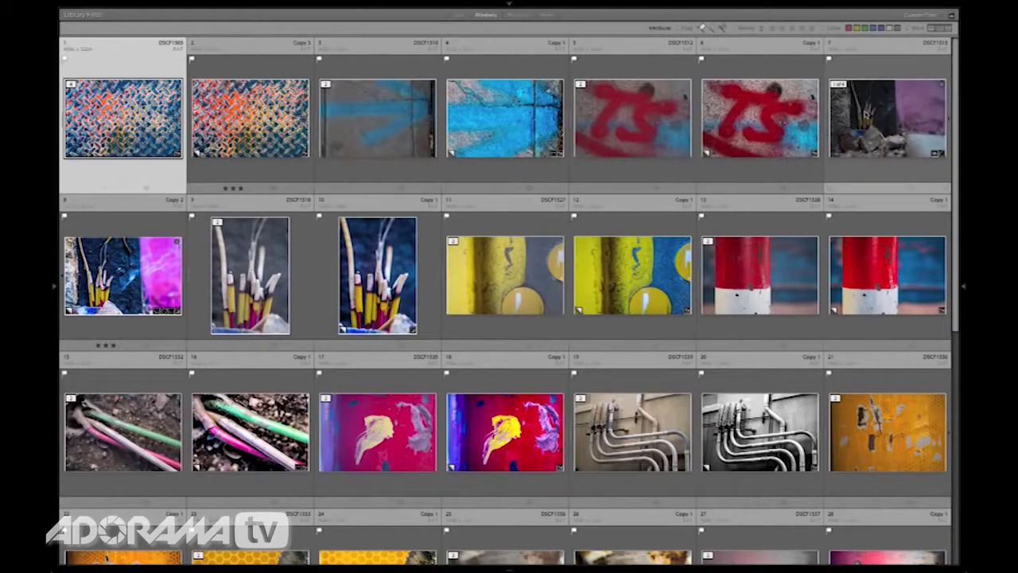
{"action": "left_click", "coordinate": [887, 118]}
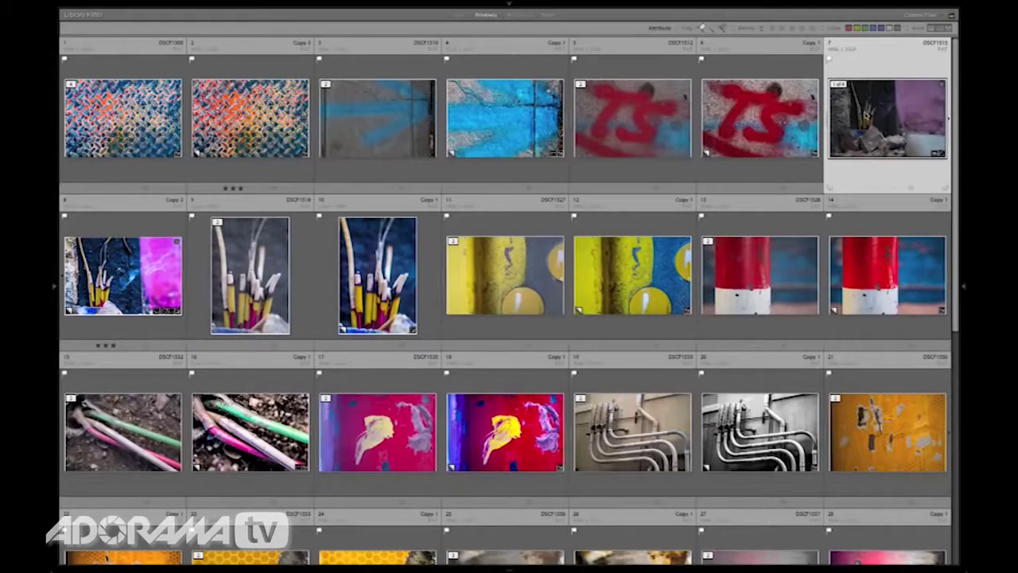
{"action": "double_click", "coordinate": [865, 113]}
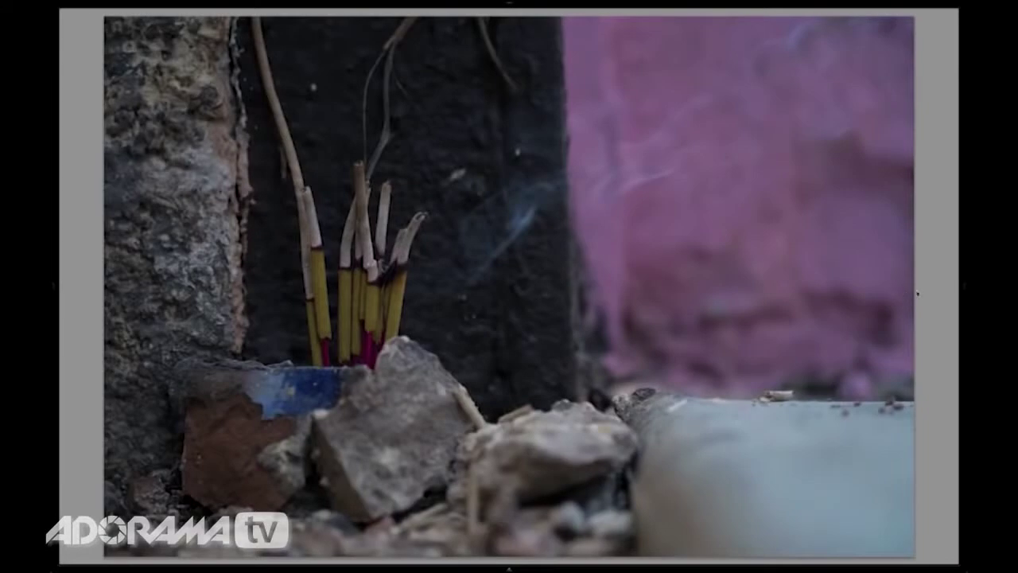
{"action": "left_click", "coordinate": [965, 288]}
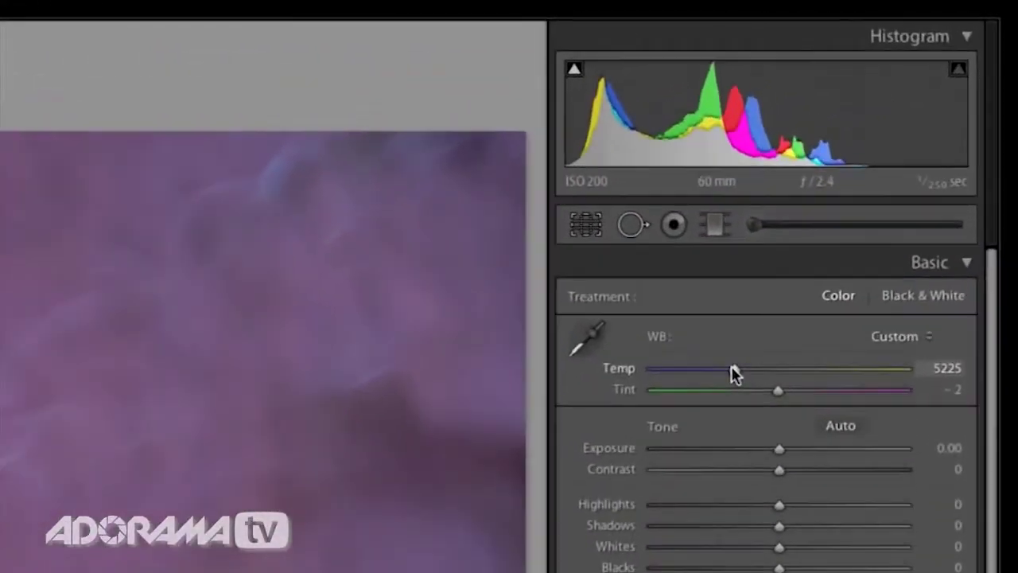
{"action": "left_click_drag", "start_coordinate": [851, 152], "coordinate": [850, 152]}
{"action": "left_click_drag", "start_coordinate": [731, 374], "coordinate": [730, 367]}
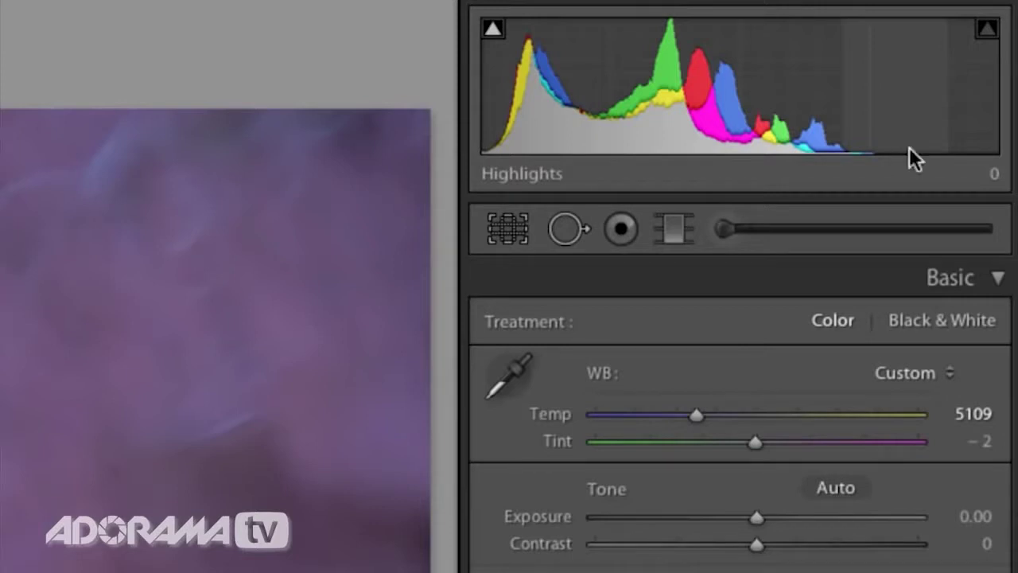
Brighten the incense sticks photo to +1.70 exposure and set its contrast to +25.
{"action": "left_click_drag", "start_coordinate": [758, 518], "coordinate": [810, 518]}
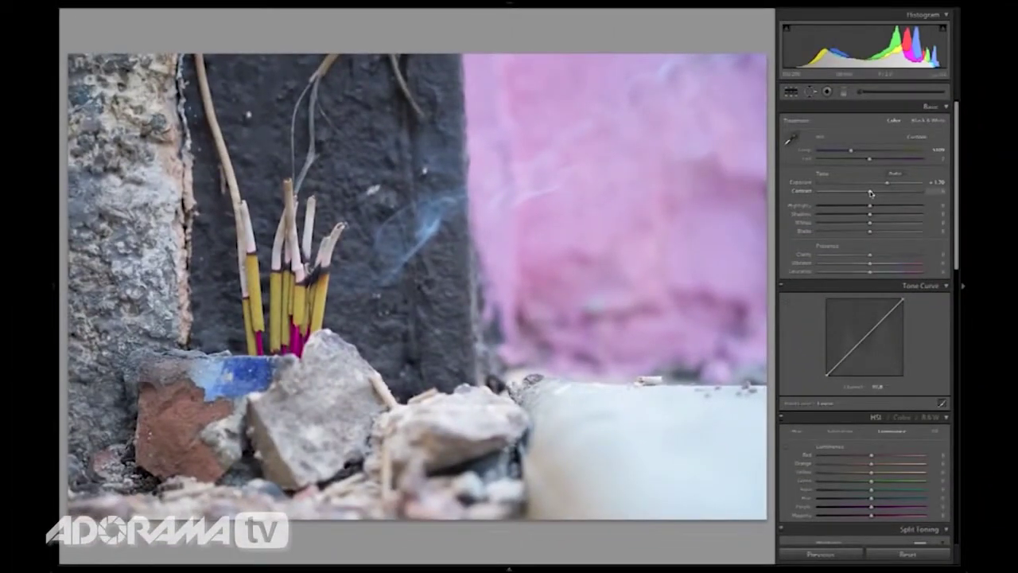
{"action": "left_click_drag", "start_coordinate": [871, 192], "coordinate": [882, 194]}
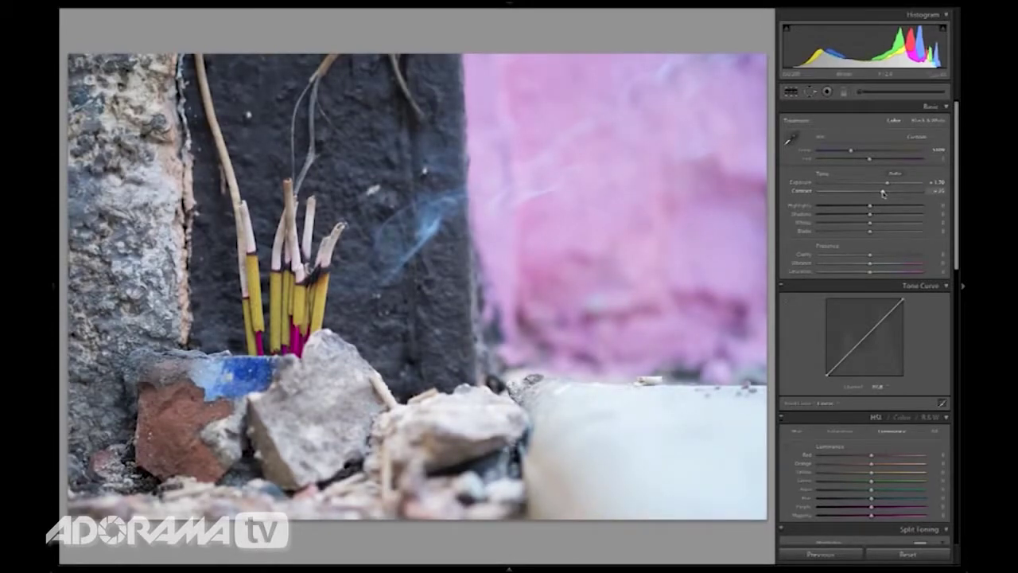
Compare the incense sticks before and after the edits in a split view, examining the tips and smoke up close.
{"action": "key", "text": "shift+y"}
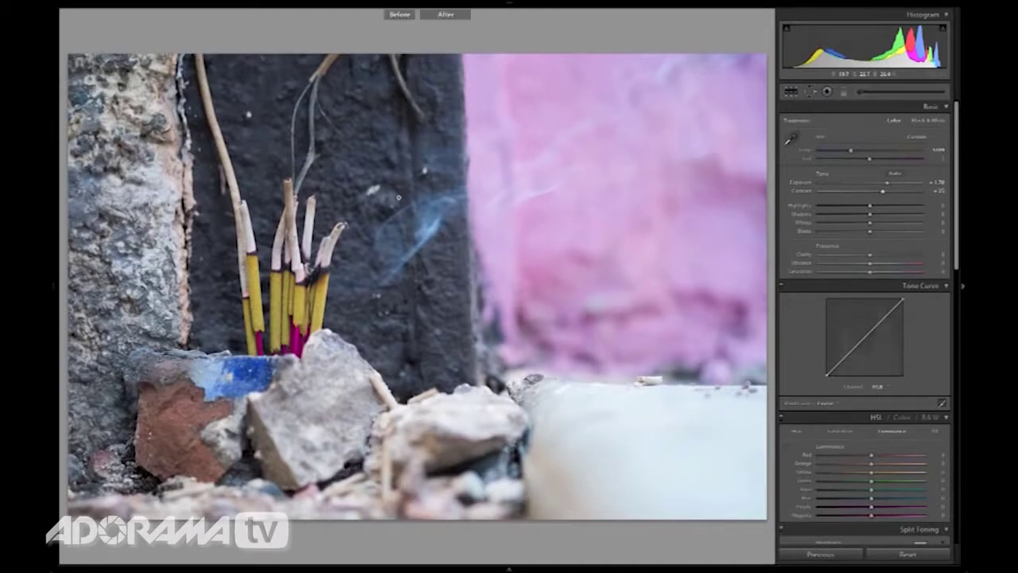
{"action": "left_click_drag", "start_coordinate": [406, 281], "coordinate": [657, 291]}
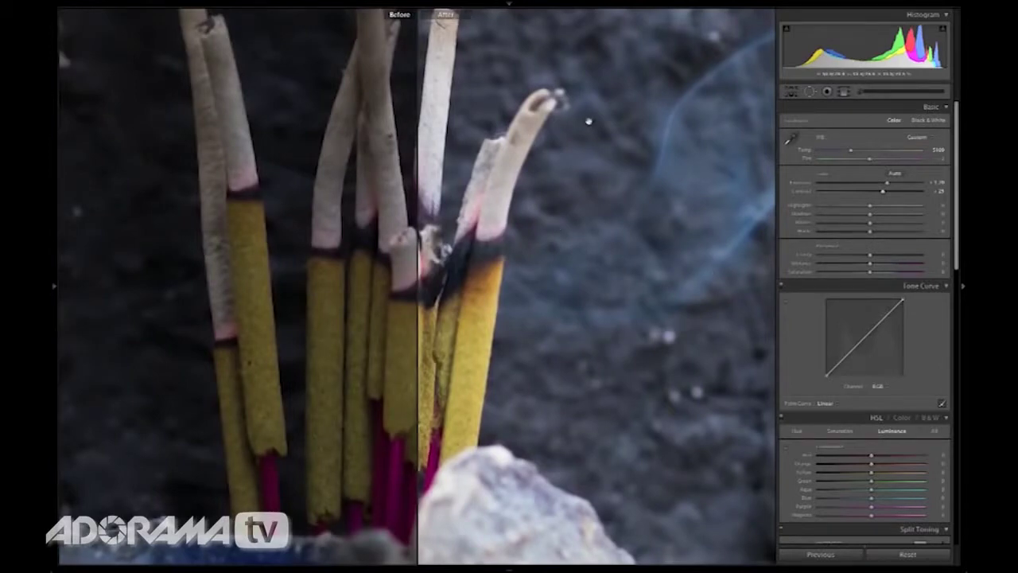
Close the before/after comparison and set the incense photo's blacks to -50, highlights to +86 and shadows to +39.
{"action": "left_click", "coordinate": [484, 238]}
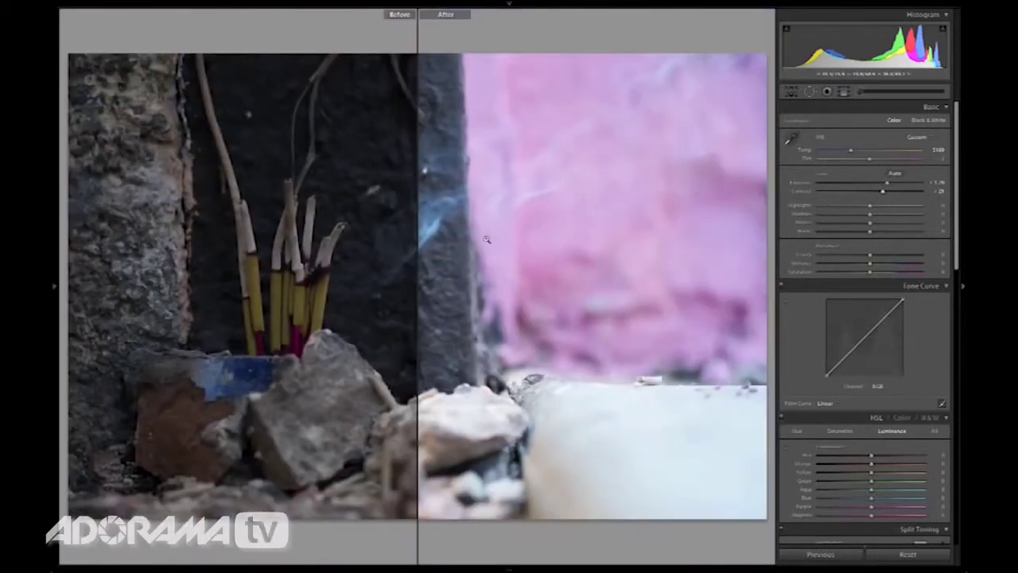
{"action": "key", "text": "y"}
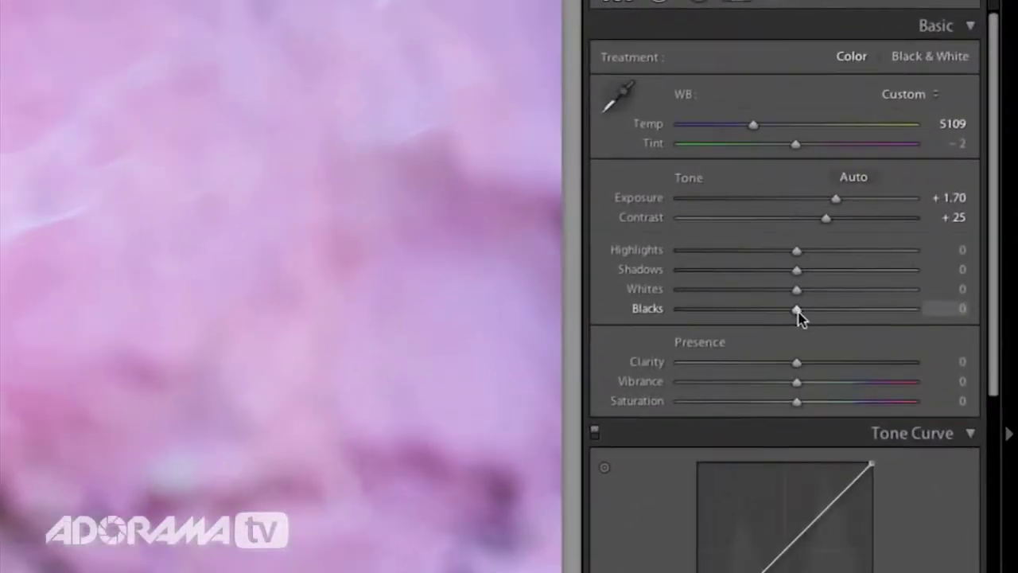
{"action": "left_click_drag", "start_coordinate": [798, 311], "coordinate": [741, 311]}
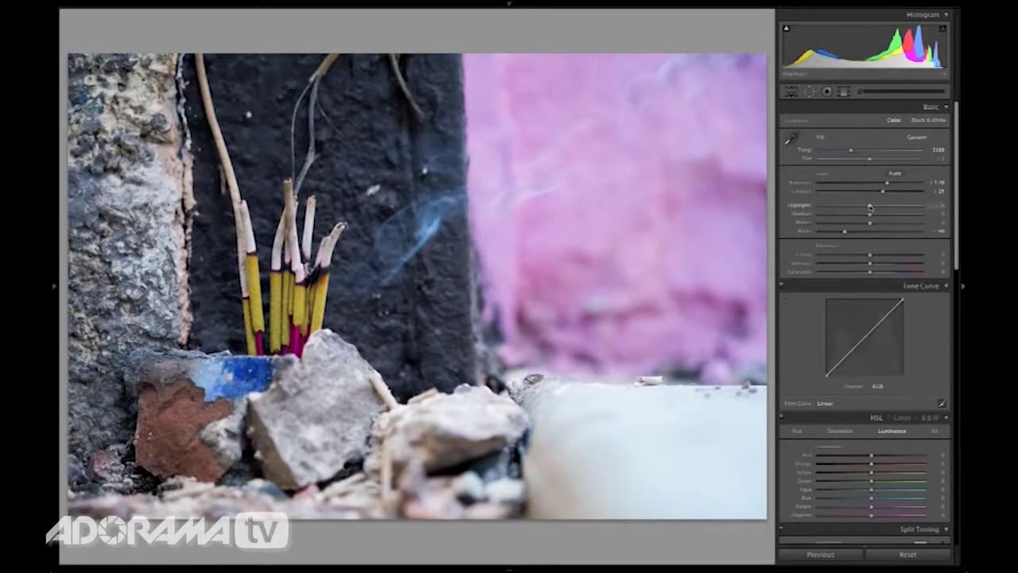
{"action": "left_click_drag", "start_coordinate": [870, 206], "coordinate": [915, 206]}
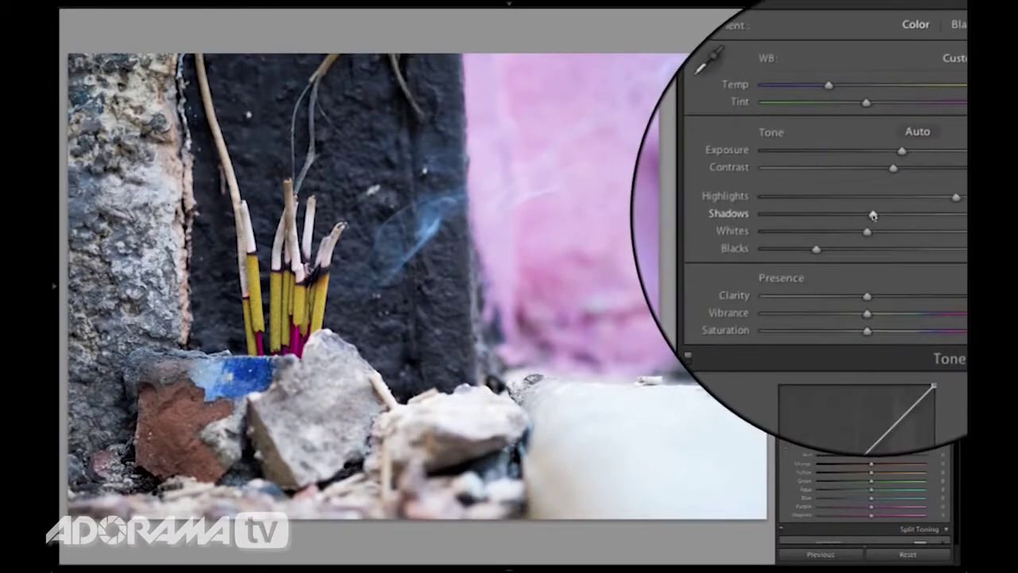
{"action": "left_click_drag", "start_coordinate": [876, 216], "coordinate": [890, 215]}
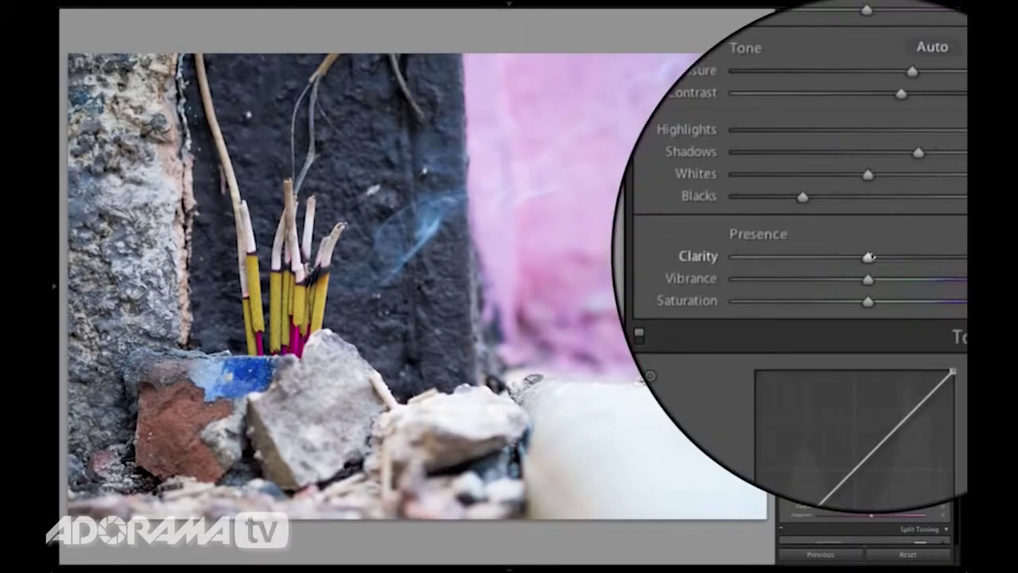
Set the incense photo's clarity to +50 and vibrance to +54, and raise its saturation to about +32.
{"action": "left_click_drag", "start_coordinate": [867, 255], "coordinate": [896, 258]}
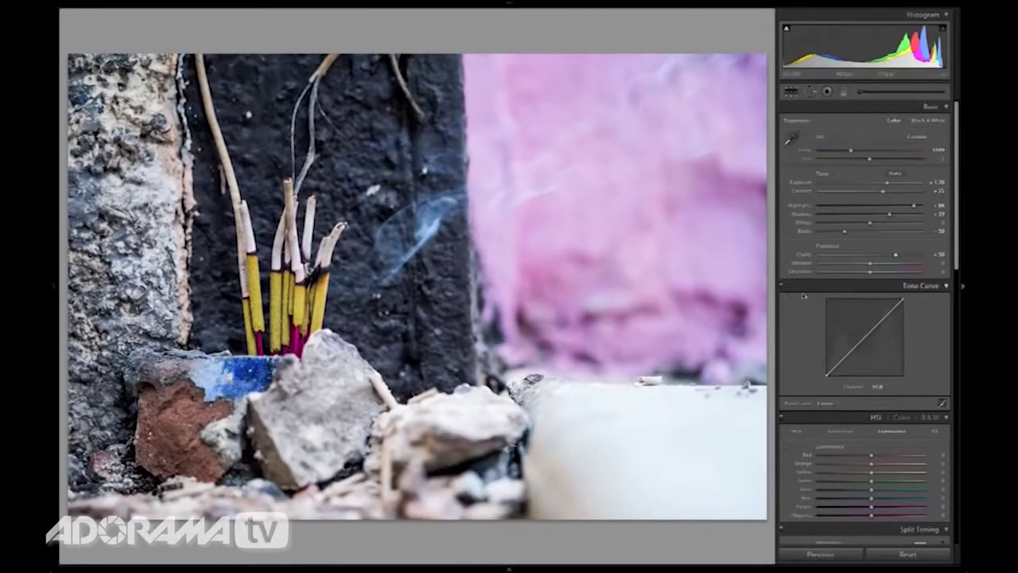
{"action": "left_click_drag", "start_coordinate": [883, 267], "coordinate": [898, 267]}
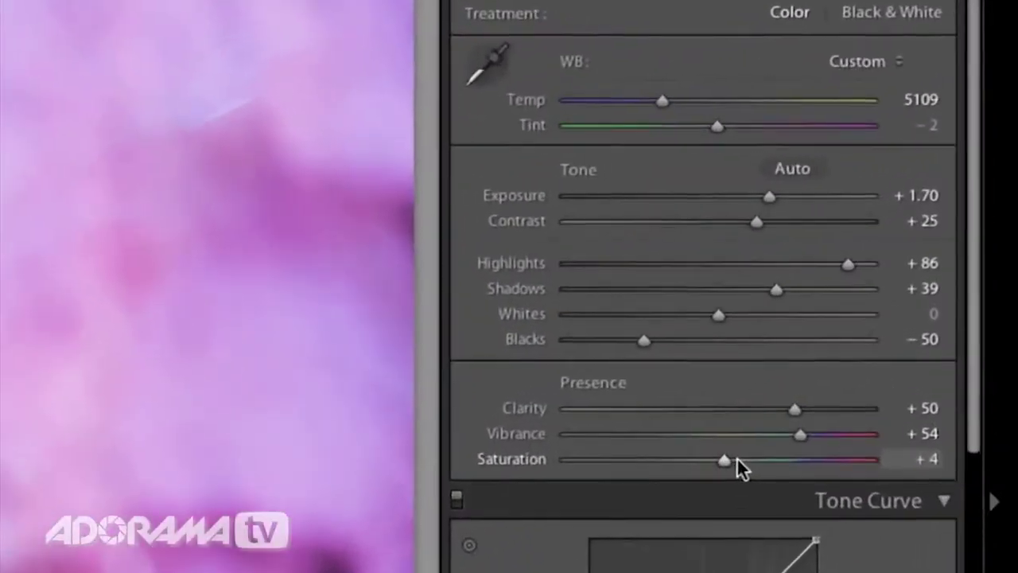
{"action": "left_click_drag", "start_coordinate": [875, 271], "coordinate": [879, 271]}
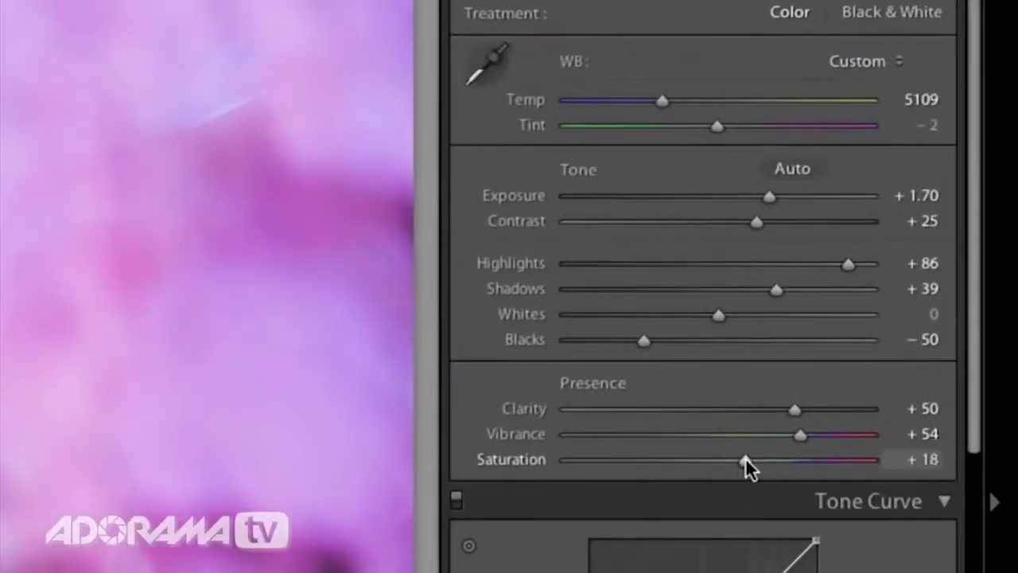
{"action": "left_click_drag", "start_coordinate": [745, 458], "coordinate": [766, 459]}
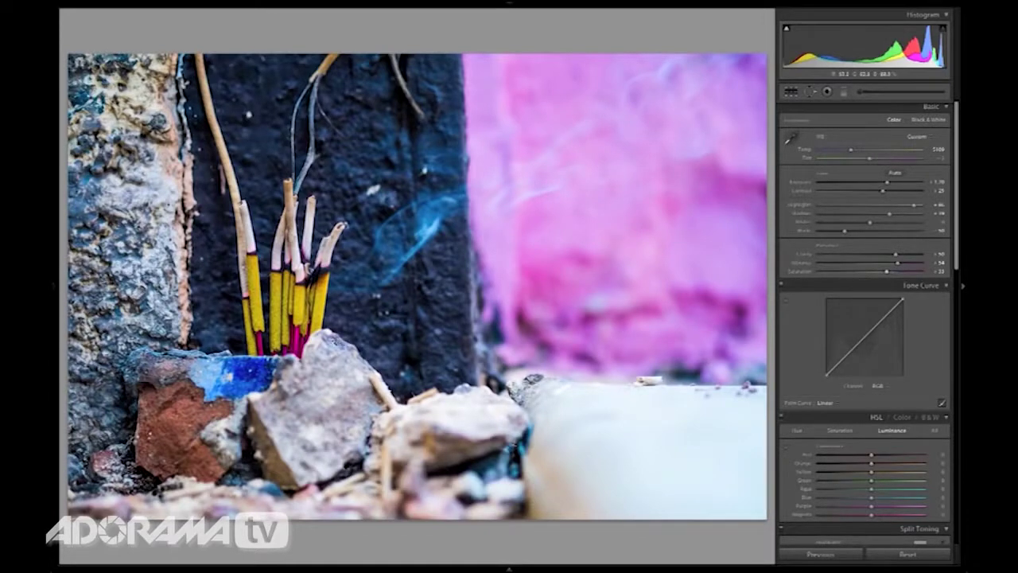
Boost only the blues in the incense photo, raising their HSL saturation to about +70.
{"action": "scroll", "coordinate": [824, 330], "scroll_direction": "down", "scroll_amount": 5}
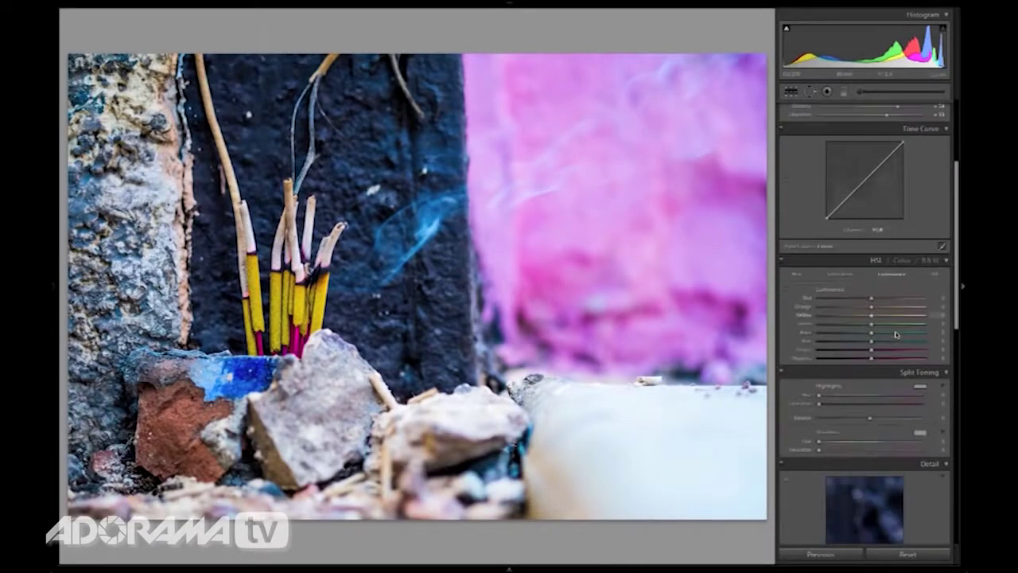
{"action": "scroll", "coordinate": [820, 338], "scroll_direction": "down", "scroll_amount": 2}
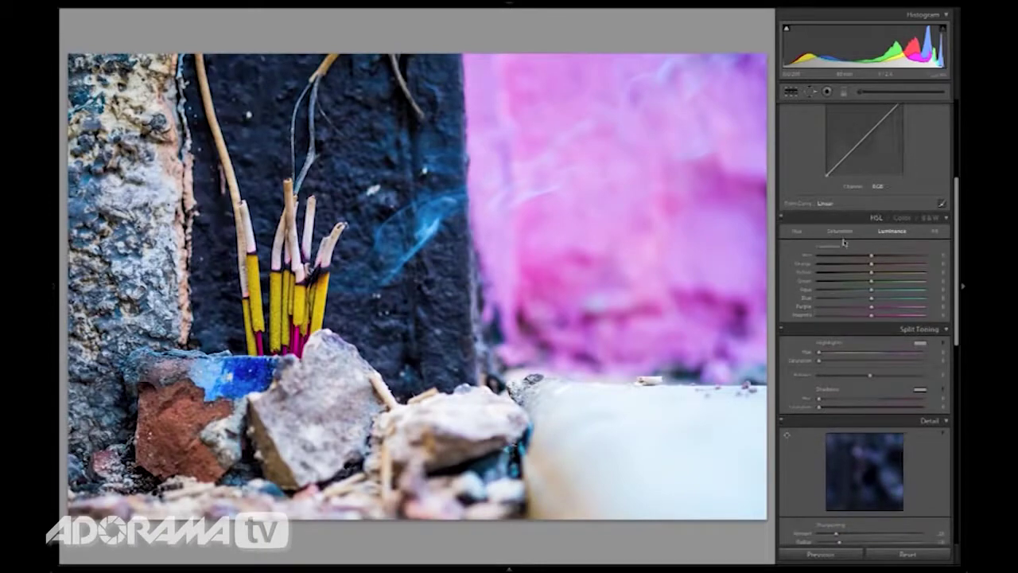
{"action": "left_click", "coordinate": [841, 231]}
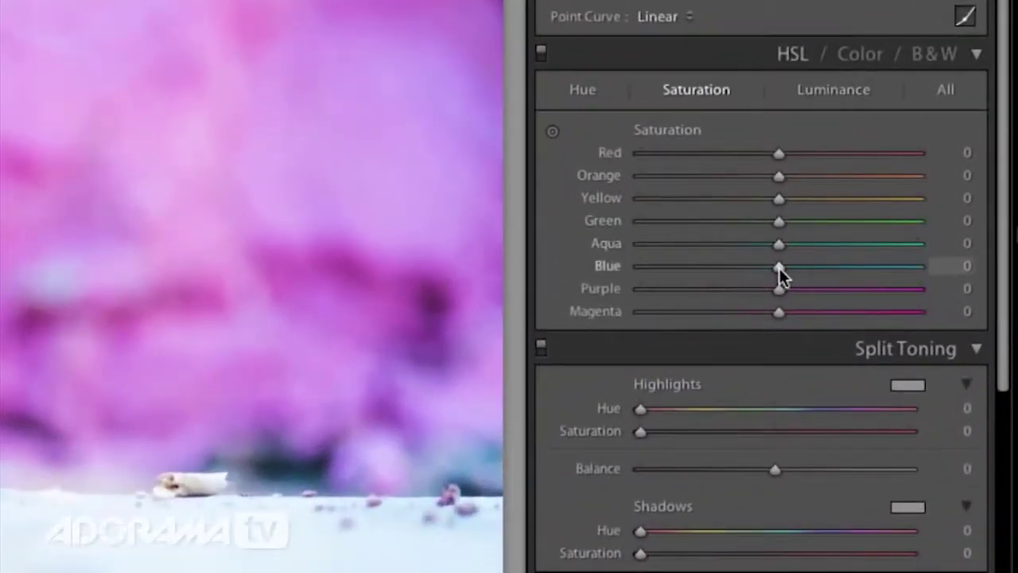
{"action": "left_click_drag", "start_coordinate": [781, 268], "coordinate": [872, 270]}
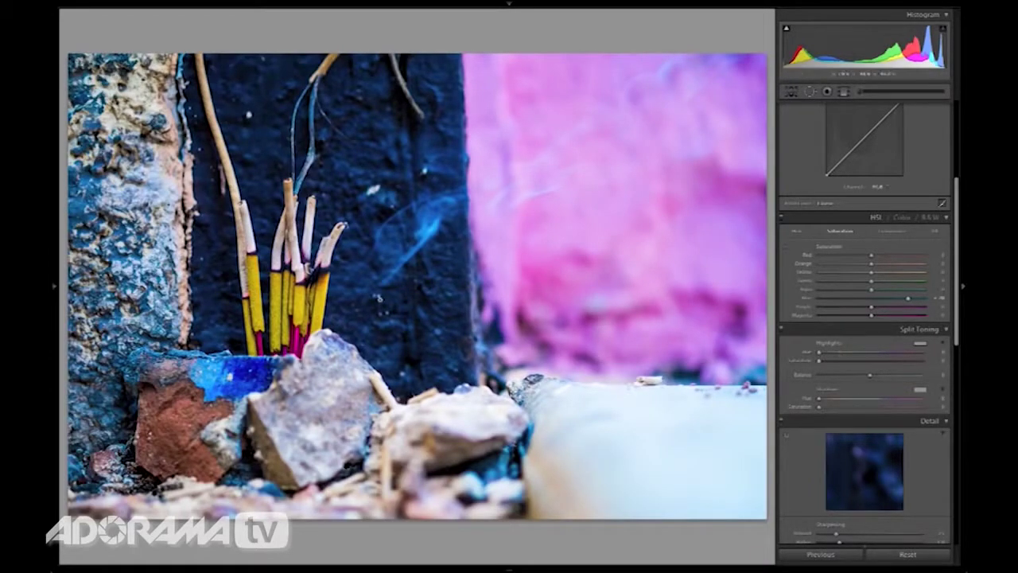
Raise the sharpening amount to about 90 while checking the incense sticks up close, then return to the full photo.
{"action": "left_click", "coordinate": [317, 298]}
{"action": "left_click_drag", "start_coordinate": [299, 291], "coordinate": [419, 351]}
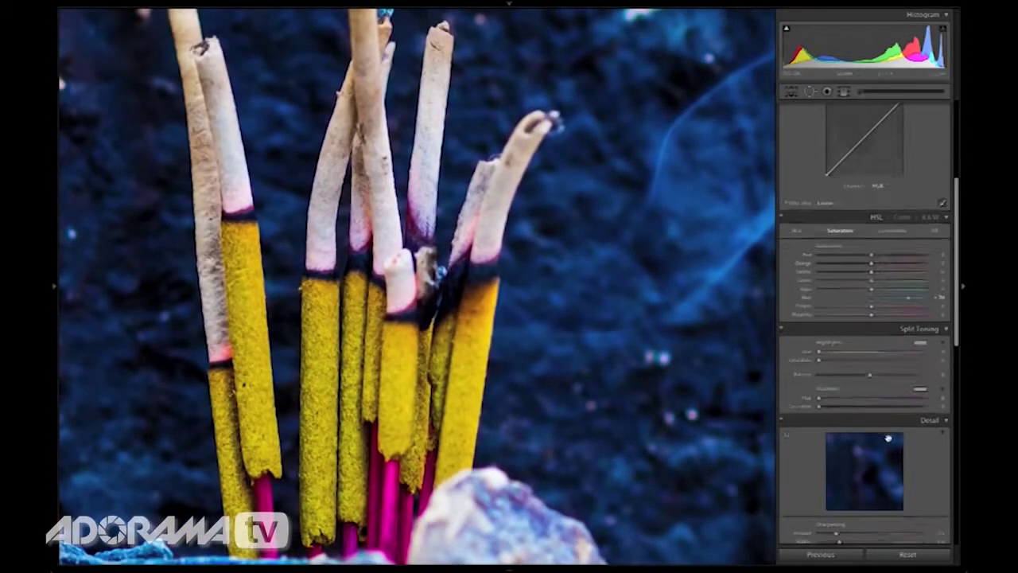
{"action": "scroll", "coordinate": [888, 439], "scroll_direction": "down", "scroll_amount": 5}
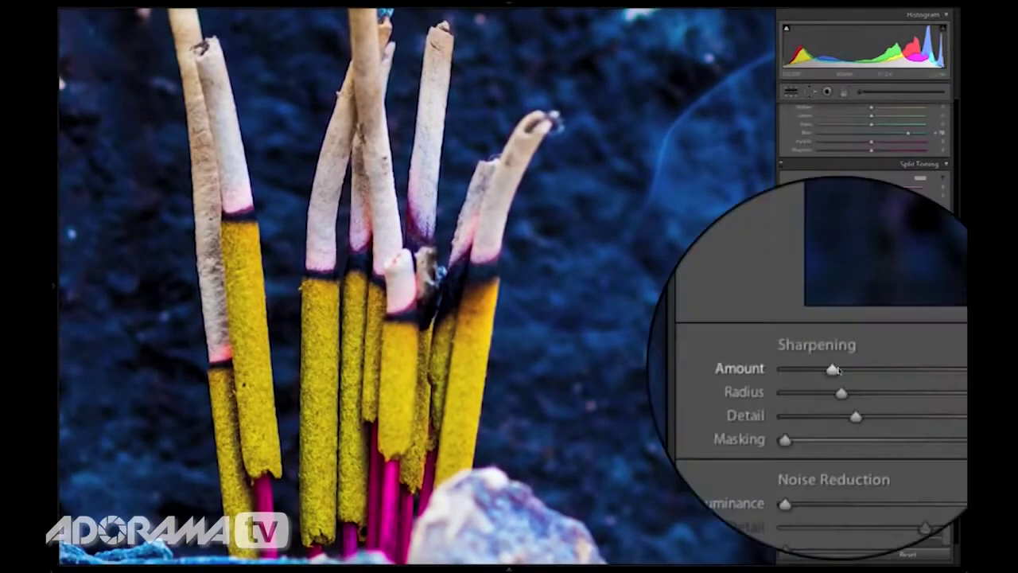
{"action": "left_click_drag", "start_coordinate": [832, 369], "coordinate": [877, 366]}
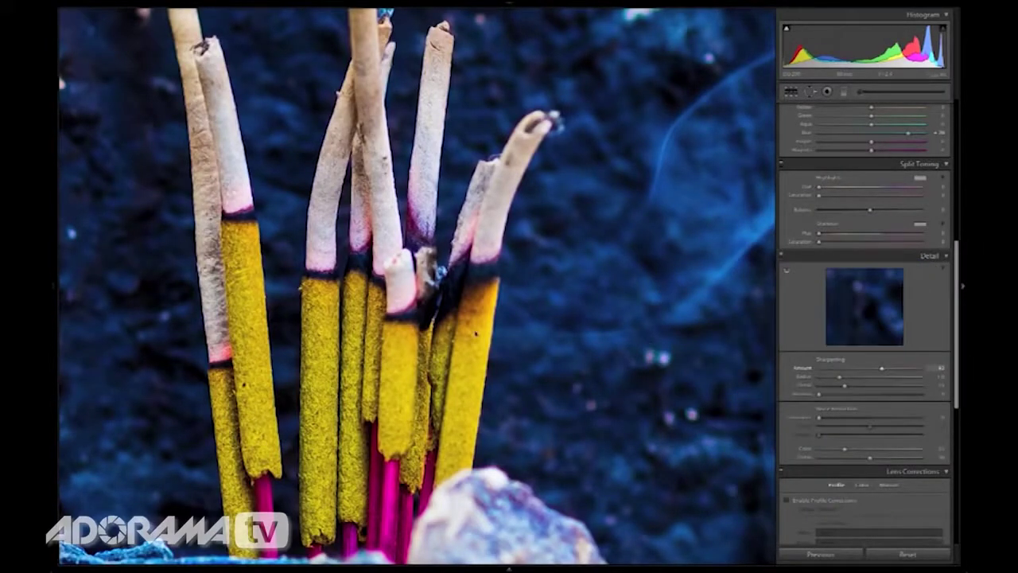
{"action": "key", "text": "z"}
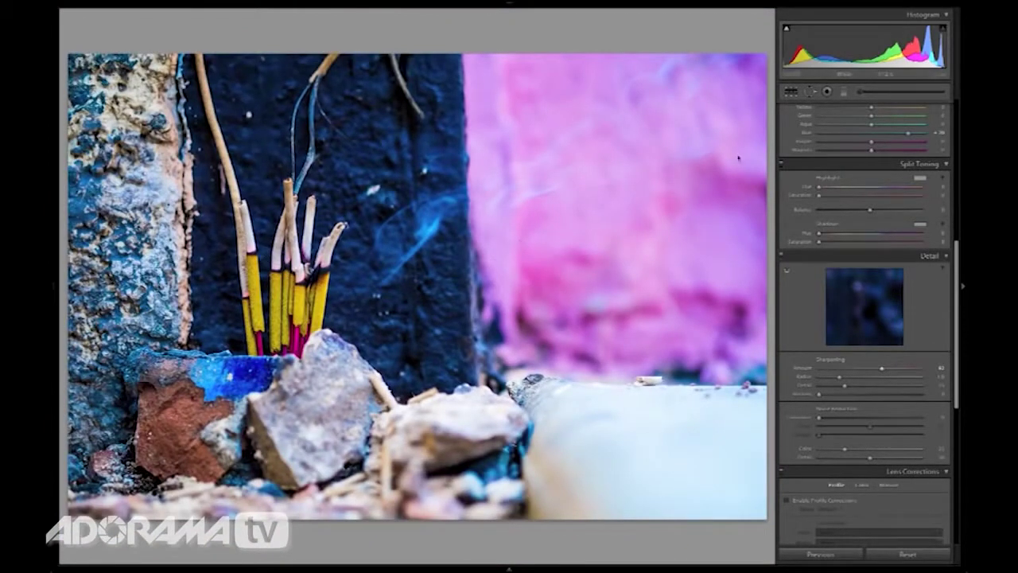
Crop the photo tighter around the incense sticks, smoke and foreground rocks, keeping the original aspect ratio.
{"action": "left_click", "coordinate": [792, 93]}
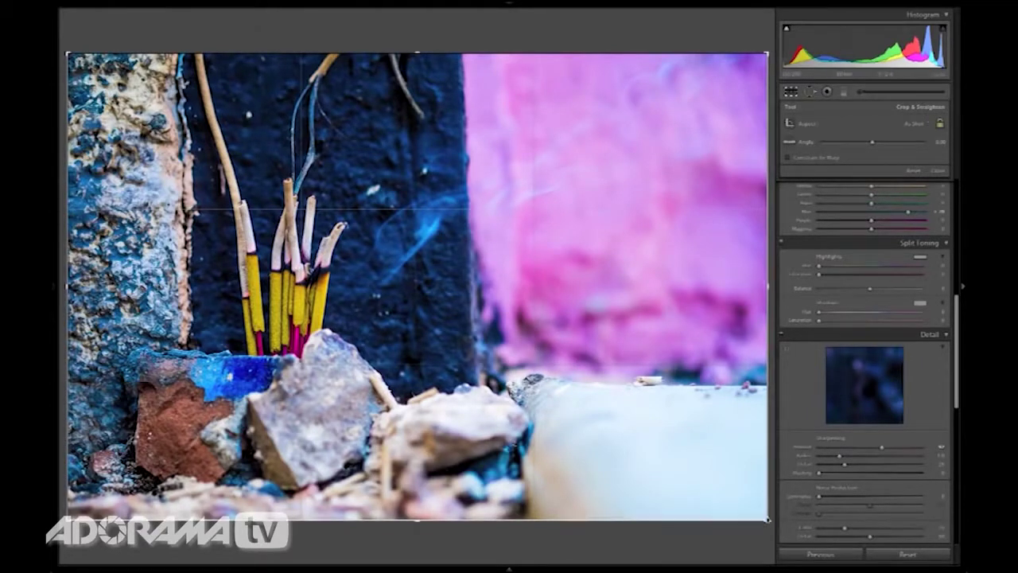
{"action": "left_click_drag", "start_coordinate": [652, 466], "coordinate": [649, 455]}
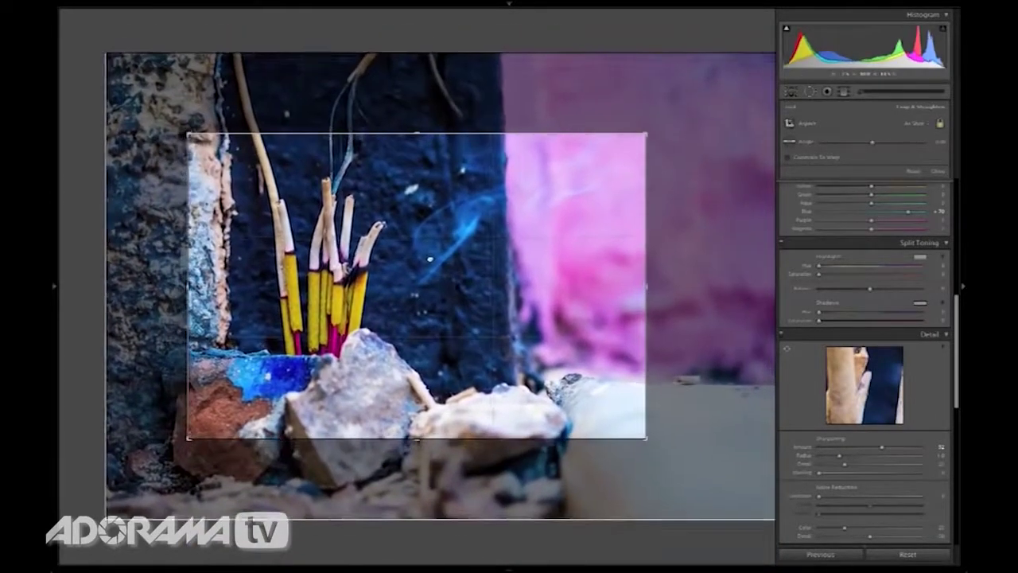
{"action": "mouse_move", "coordinate": [425, 264]}
{"action": "left_mouse_down"}
{"action": "mouse_move", "coordinate": [424, 245]}
{"action": "mouse_move", "coordinate": [424, 253]}
{"action": "left_mouse_up"}
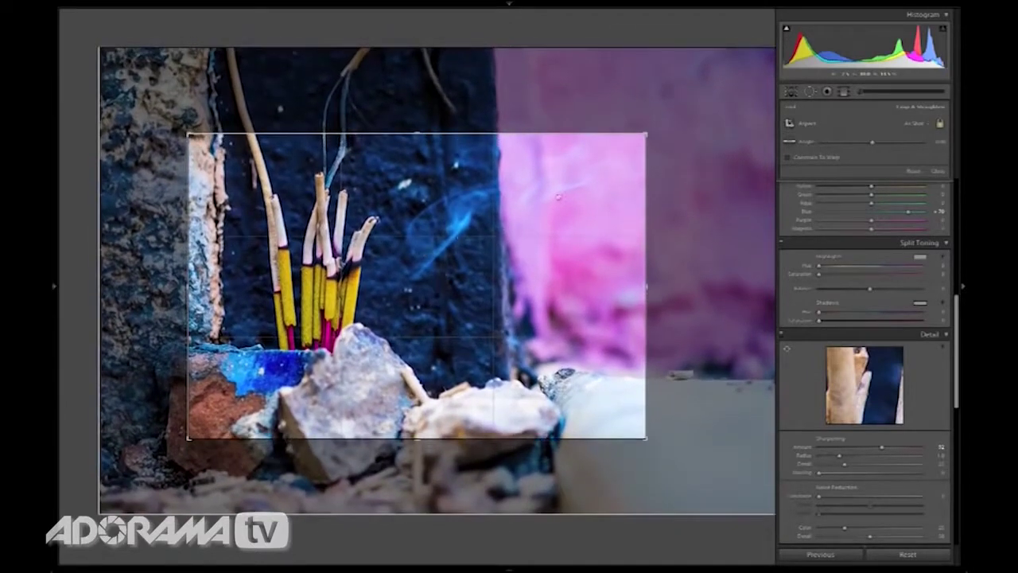
{"action": "left_click_drag", "start_coordinate": [646, 134], "coordinate": [630, 142]}
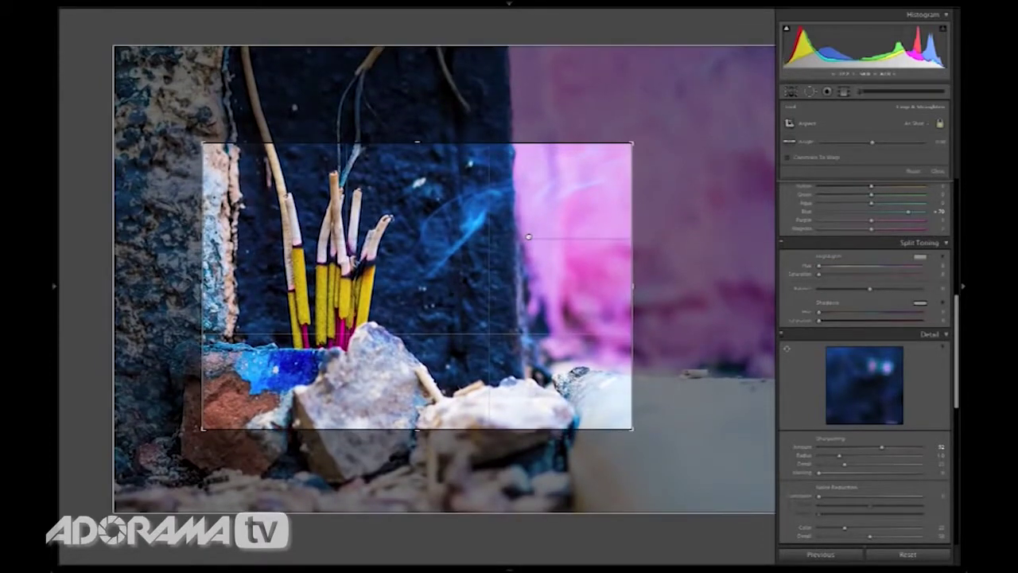
{"action": "key", "text": "Return"}
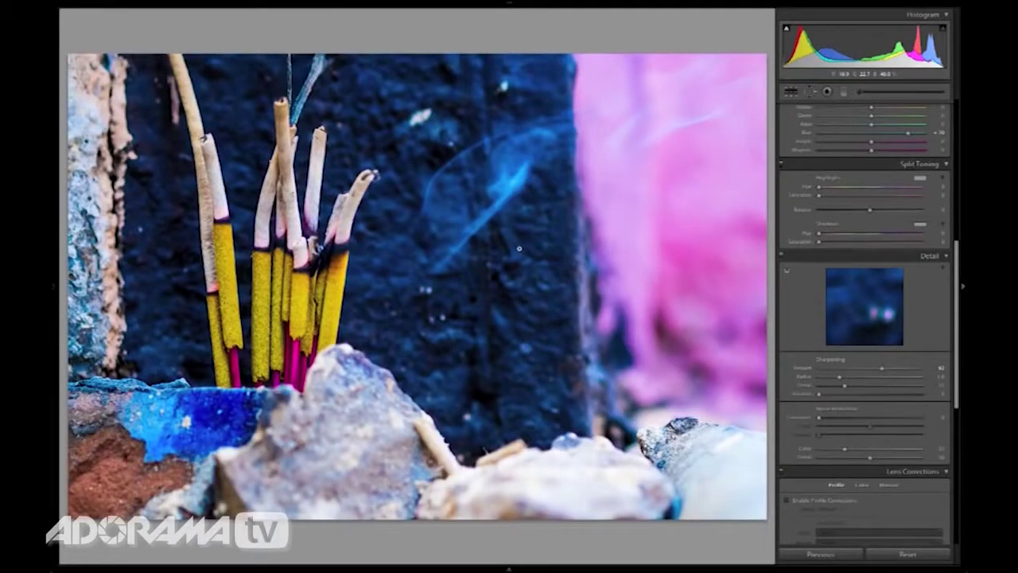
Compare the cropped incense photo before and after the edits in an enlarged split view, examining the sticks and smoke up close.
{"action": "key", "text": "y"}
{"action": "key", "text": "Tab"}
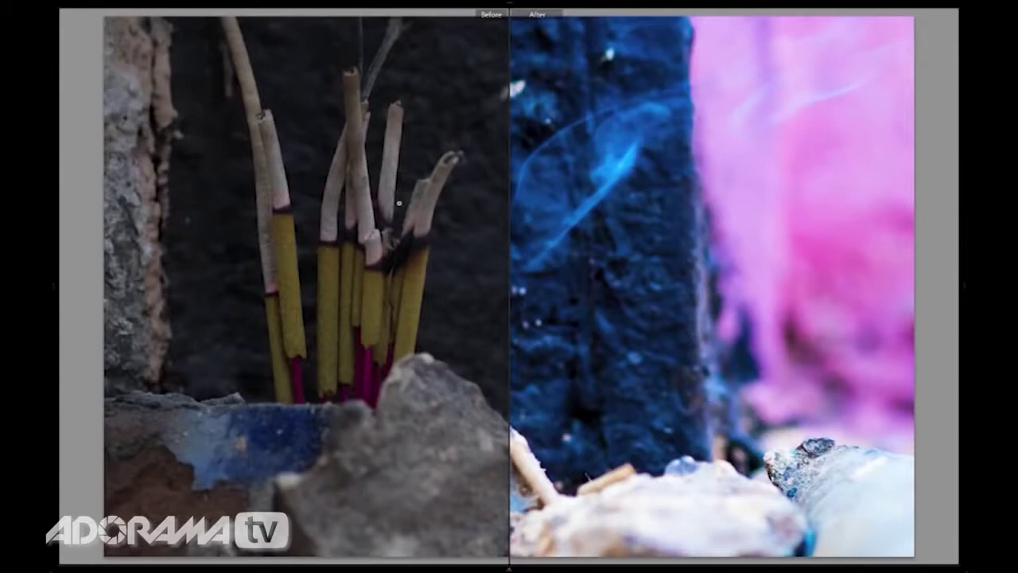
{"action": "left_click", "coordinate": [471, 218]}
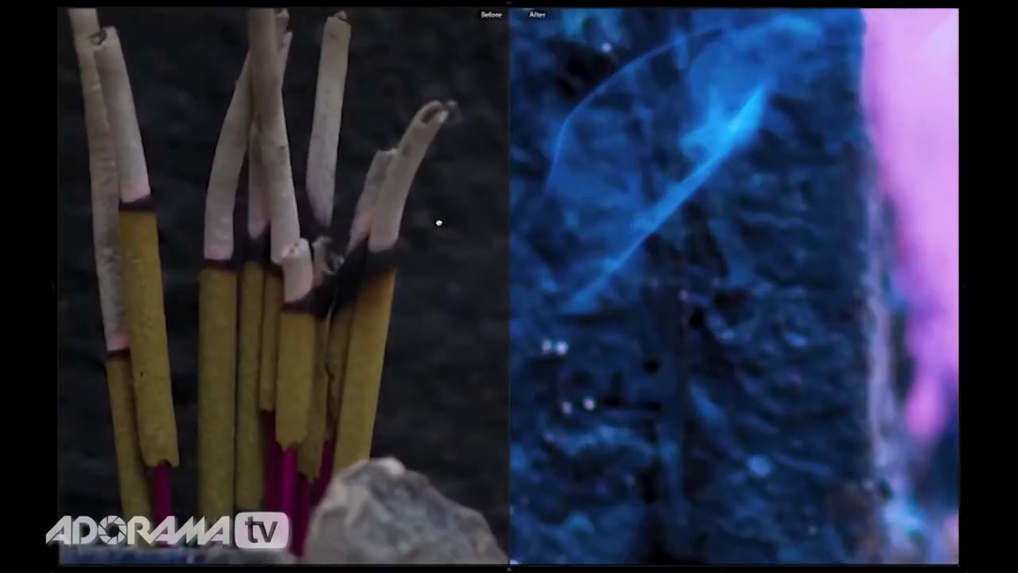
{"action": "key", "text": "ctrl+equal"}
{"action": "key", "text": "ctrl+minus"}
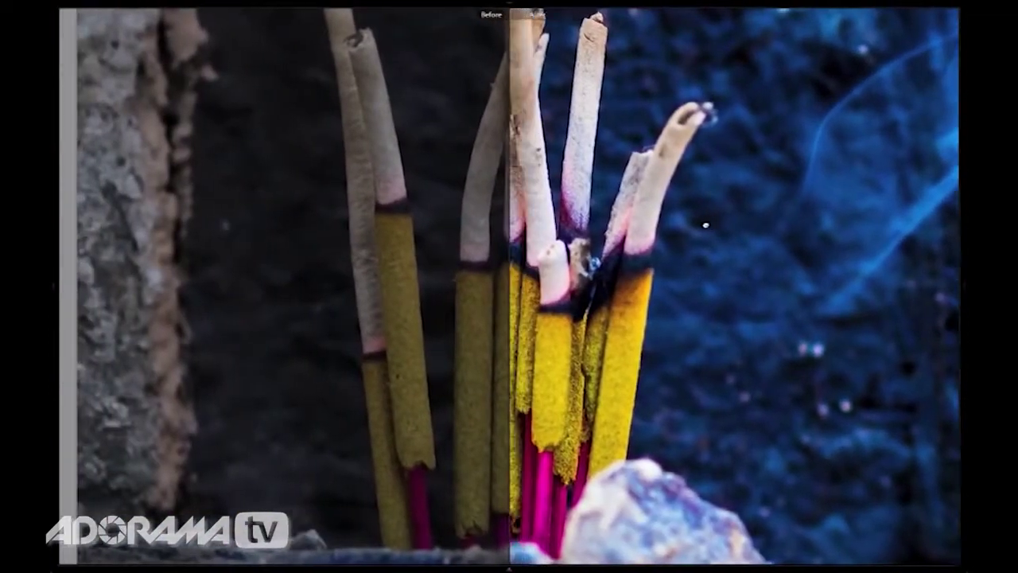
{"action": "left_click", "coordinate": [458, 318]}
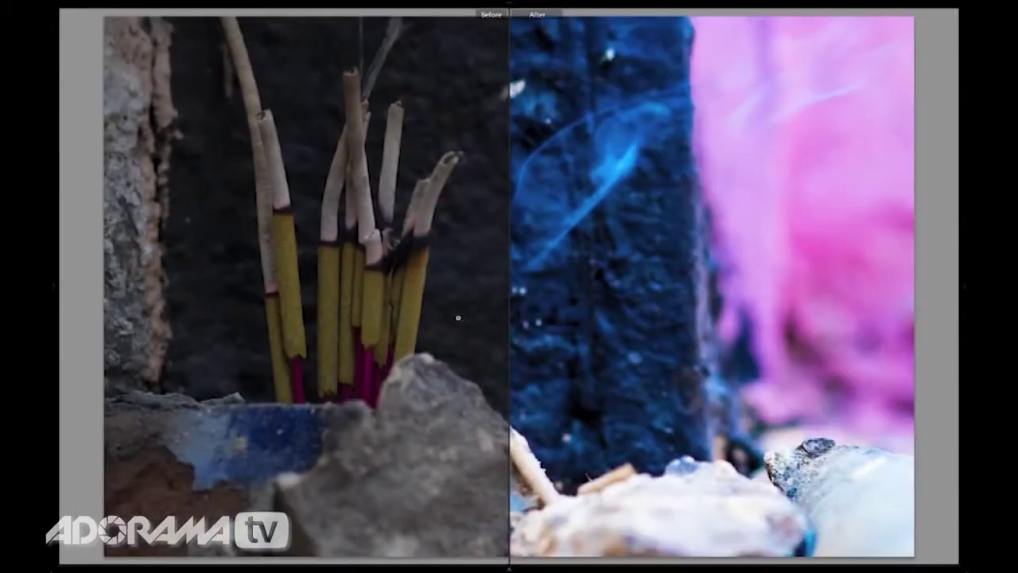
Open the wall pipes photo from the library grid and compare the colour original with its black-and-white version.
{"action": "key", "text": "g"}
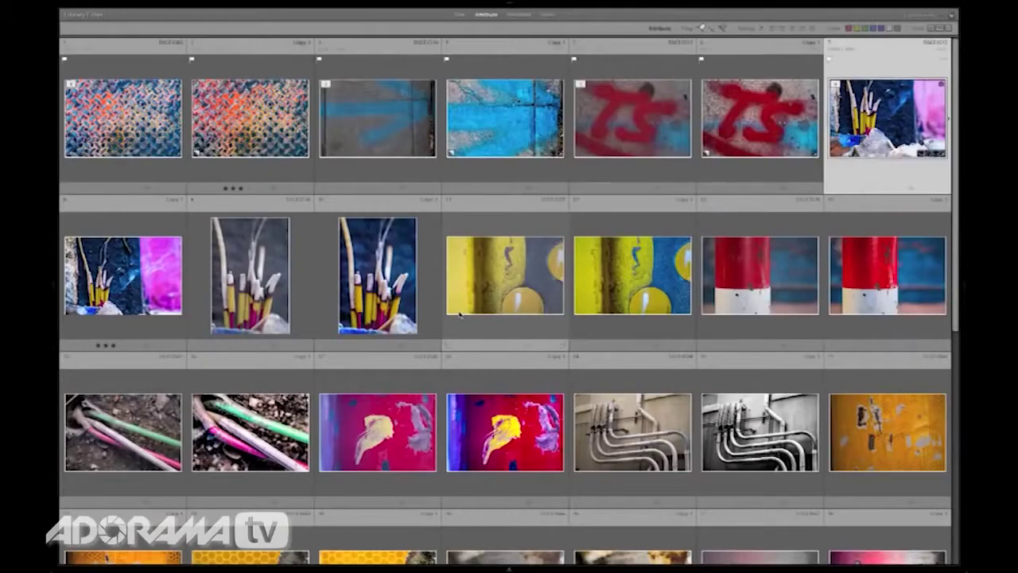
{"action": "scroll", "coordinate": [448, 305], "scroll_direction": "down", "scroll_amount": 5}
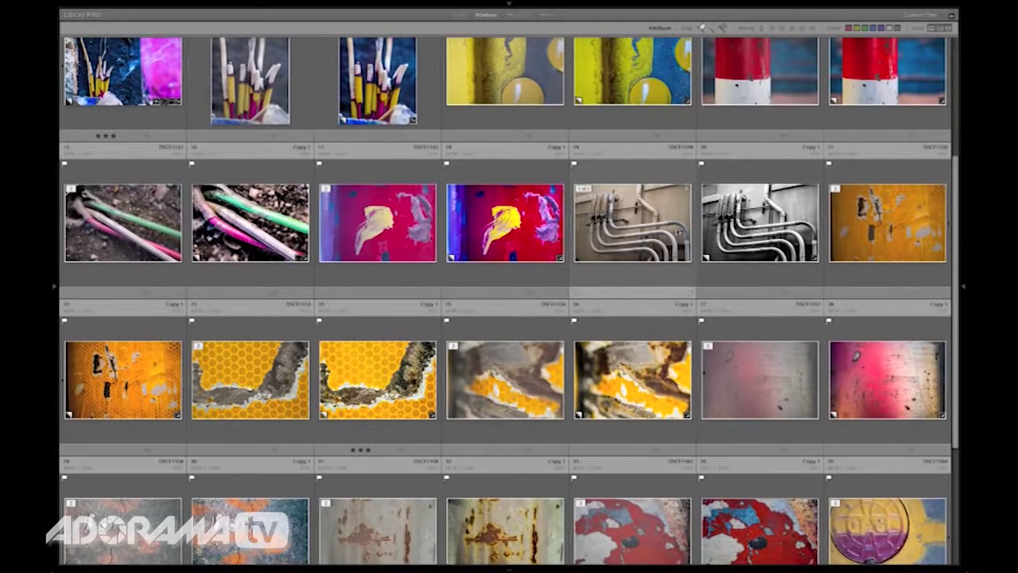
{"action": "double_click", "coordinate": [665, 231]}
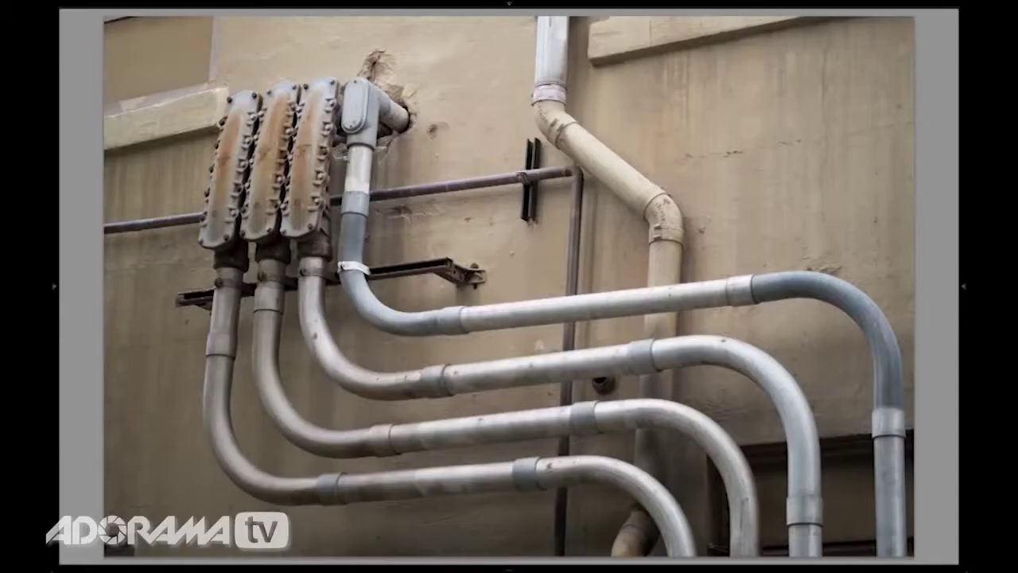
{"action": "key", "text": "Right"}
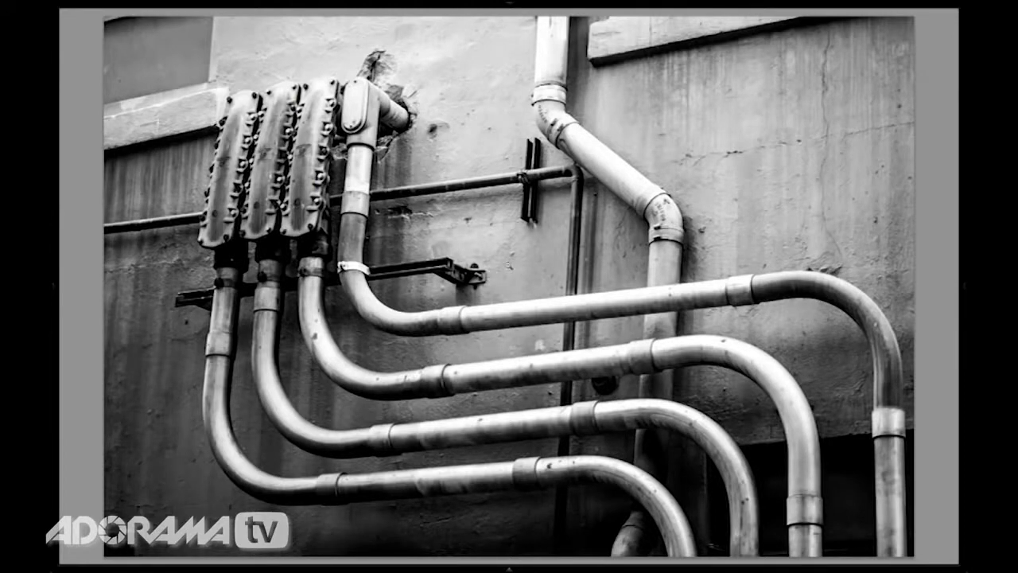
{"action": "key", "text": "Left"}
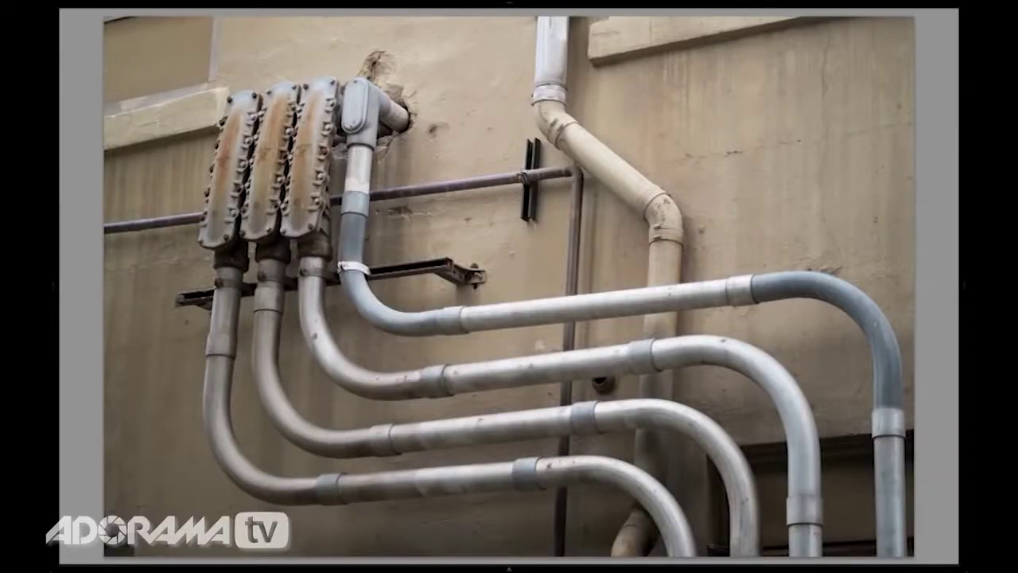
{"action": "key", "text": "Right"}
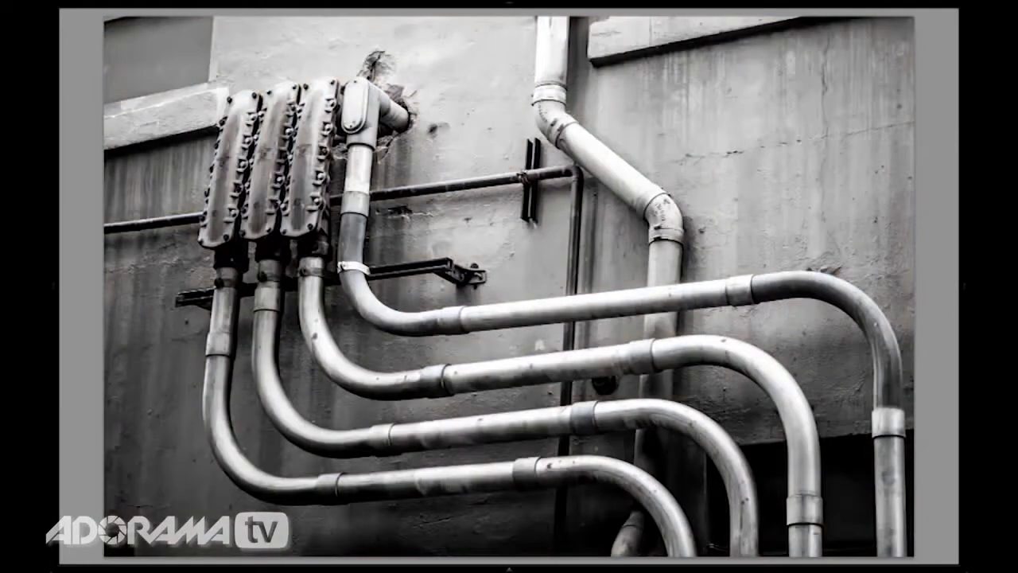
{"action": "key", "text": "Right"}
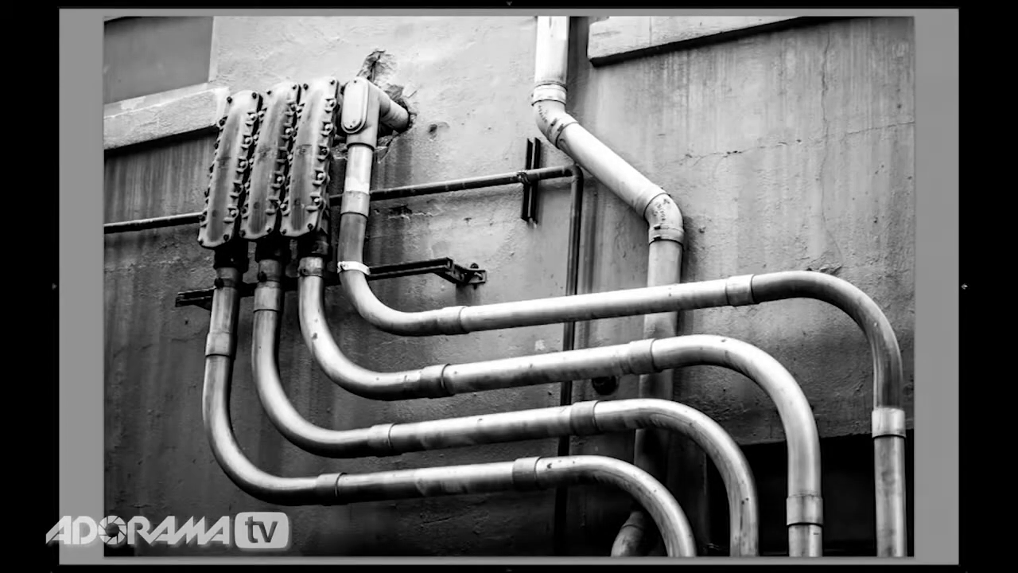
Examine the black-and-white pipes photo's develop settings, from the colour mix to the basic tone values, against the colour original.
{"action": "key", "text": "F8"}
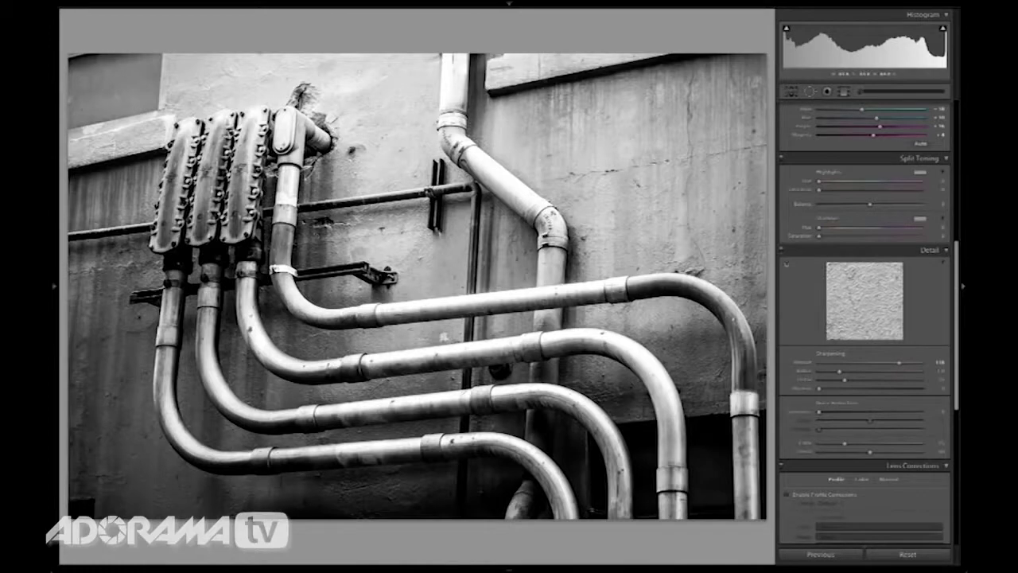
{"action": "key", "text": "Left"}
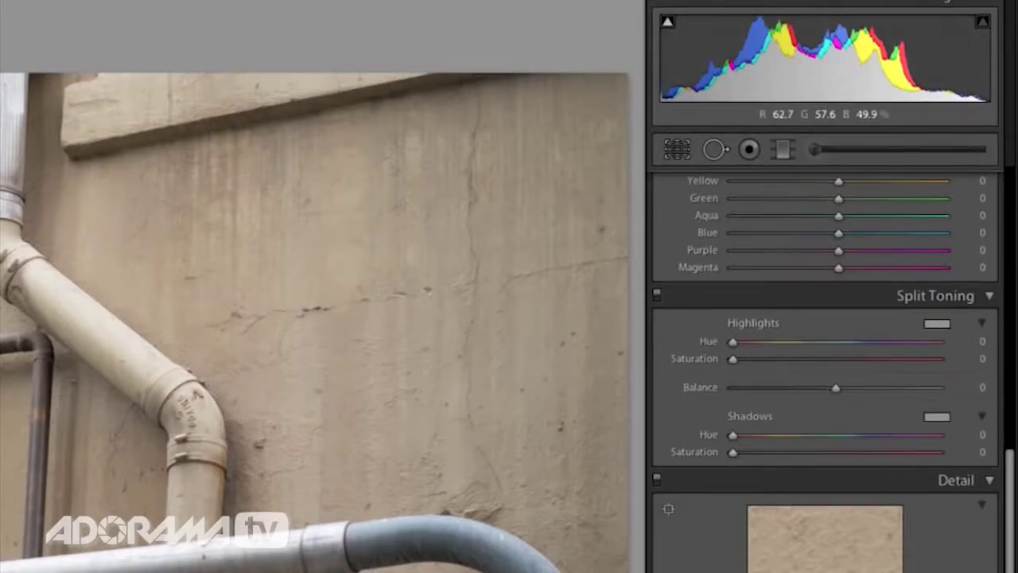
{"action": "key", "text": "v"}
{"action": "mouse_move", "coordinate": [676, 38]}
{"action": "left_mouse_down"}
{"action": "mouse_move", "coordinate": [665, 42]}
{"action": "mouse_move", "coordinate": [682, 57]}
{"action": "left_mouse_up"}
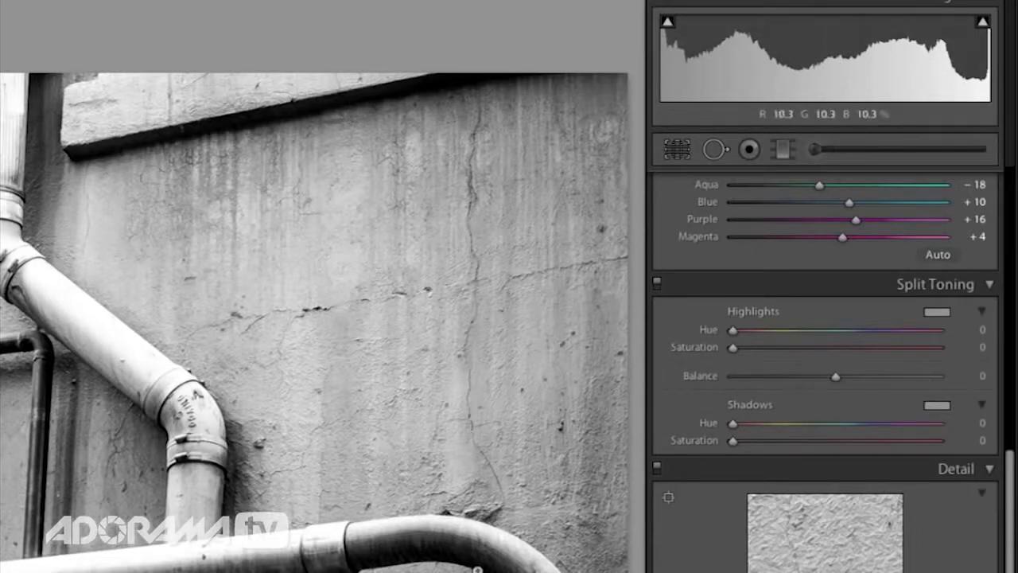
{"action": "left_click_drag", "start_coordinate": [1013, 509], "coordinate": [1010, 197]}
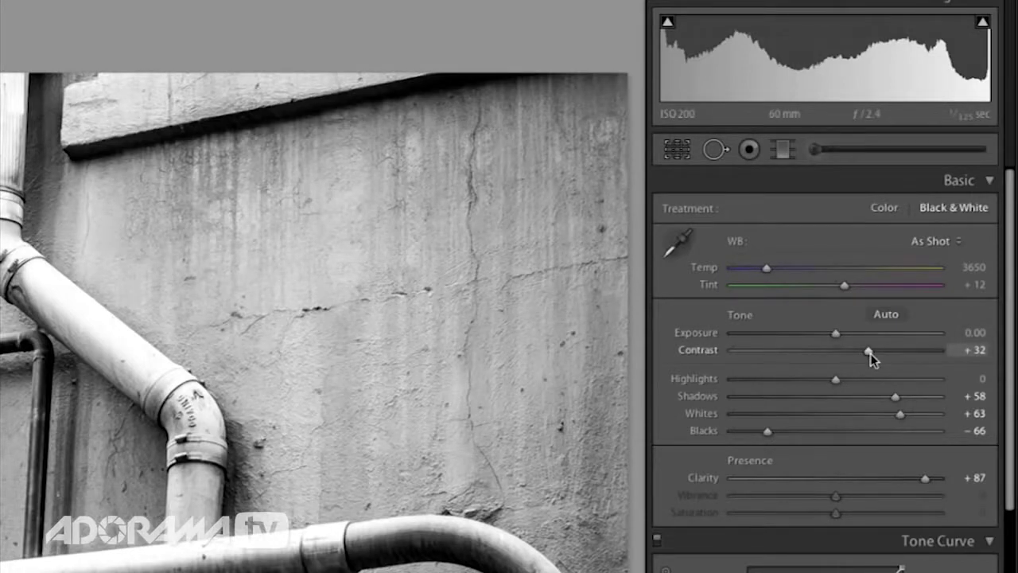
Compare the Color and Black & White treatments of the pipes photo, checking the rusty junction covers in the original up close.
{"action": "left_click", "coordinate": [884, 208]}
{"action": "left_click", "coordinate": [944, 208]}
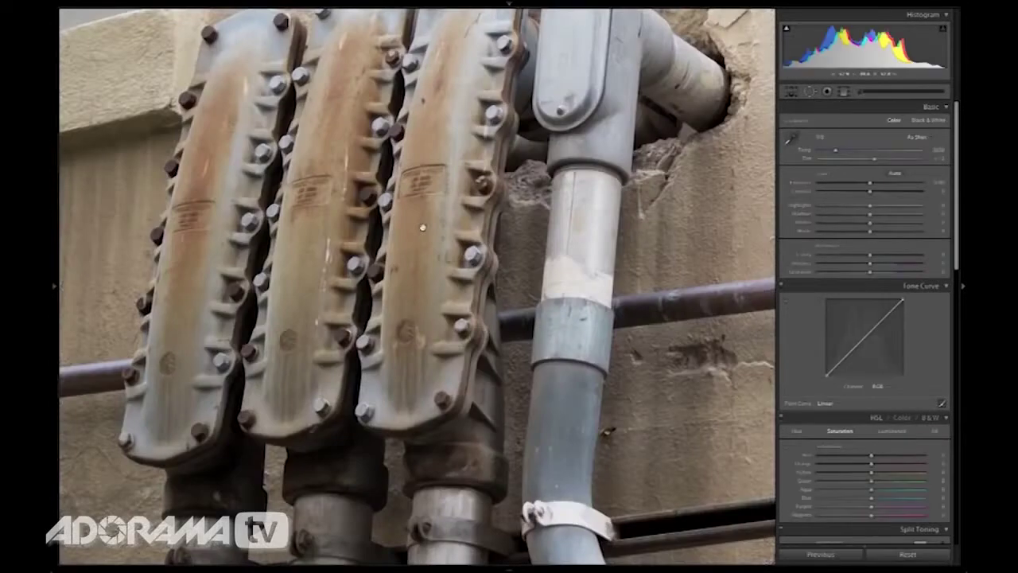
{"action": "key", "text": "Right"}
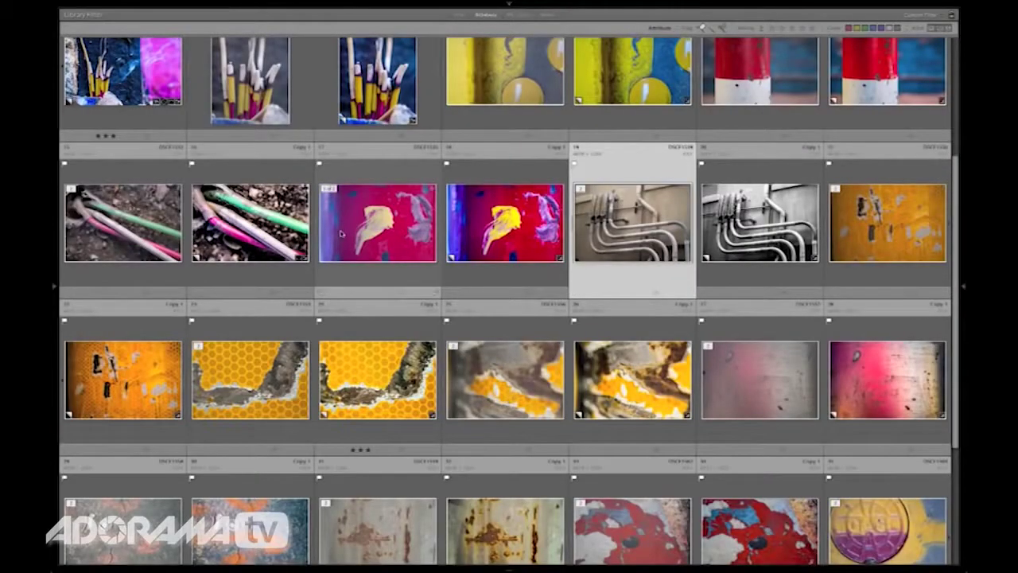
Open the edited GAS cover photo for developing from the end of the library grid and compare it before and after the edits.
{"action": "scroll", "coordinate": [647, 269], "scroll_direction": "down", "scroll_amount": 3}
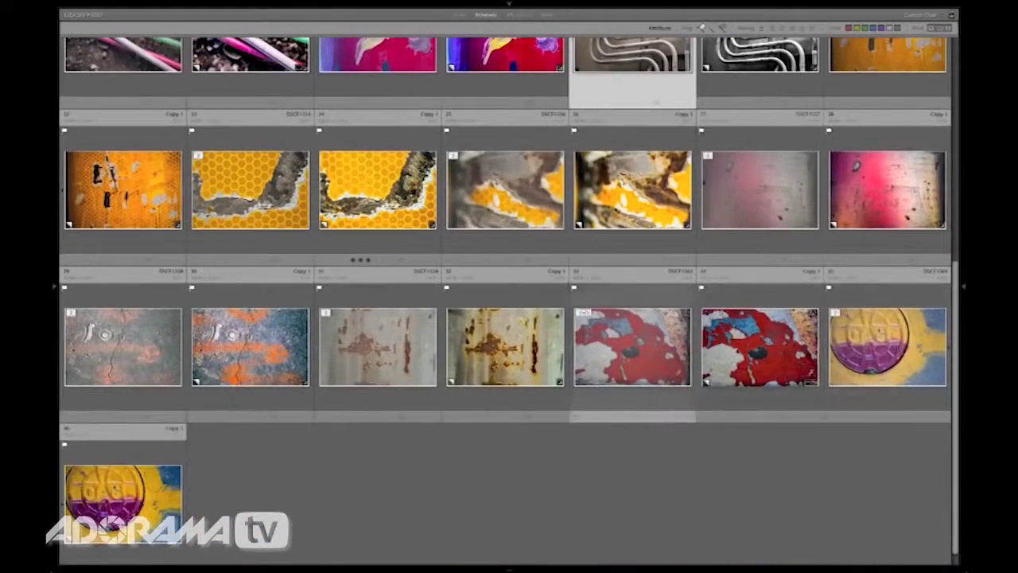
{"action": "double_click", "coordinate": [123, 500]}
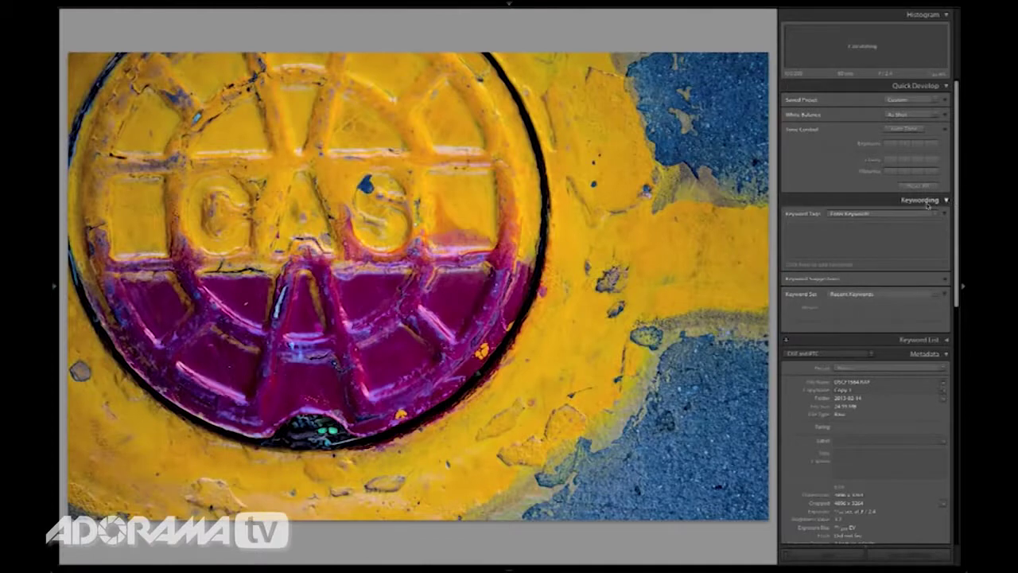
{"action": "key", "text": "d"}
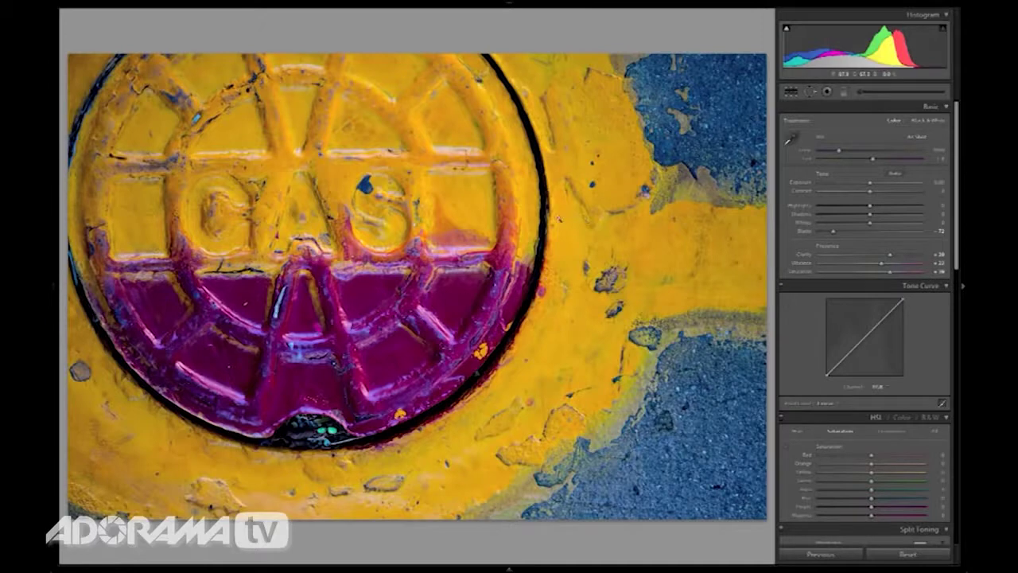
{"action": "key", "text": "backslash"}
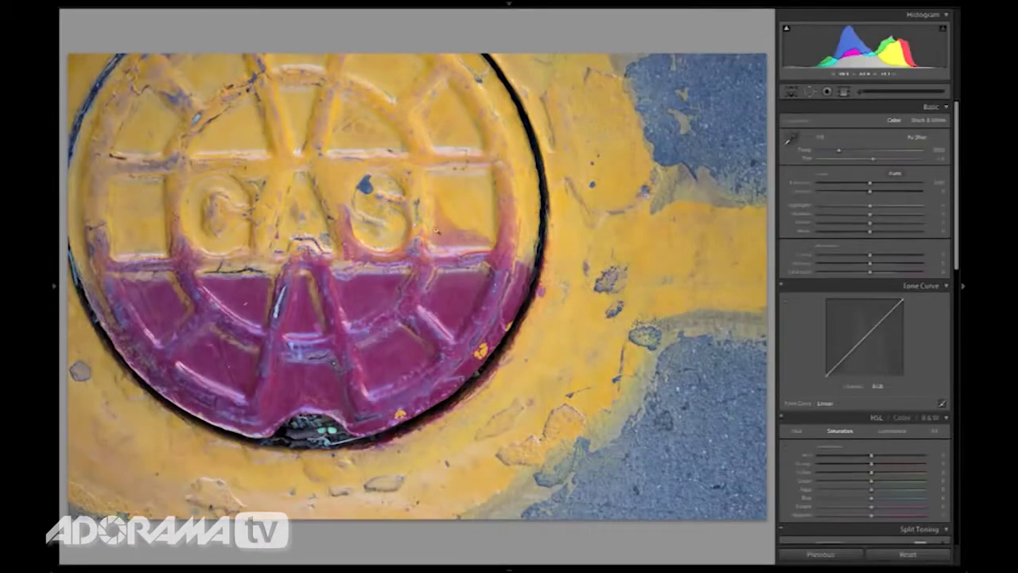
{"action": "key", "text": "backslash"}
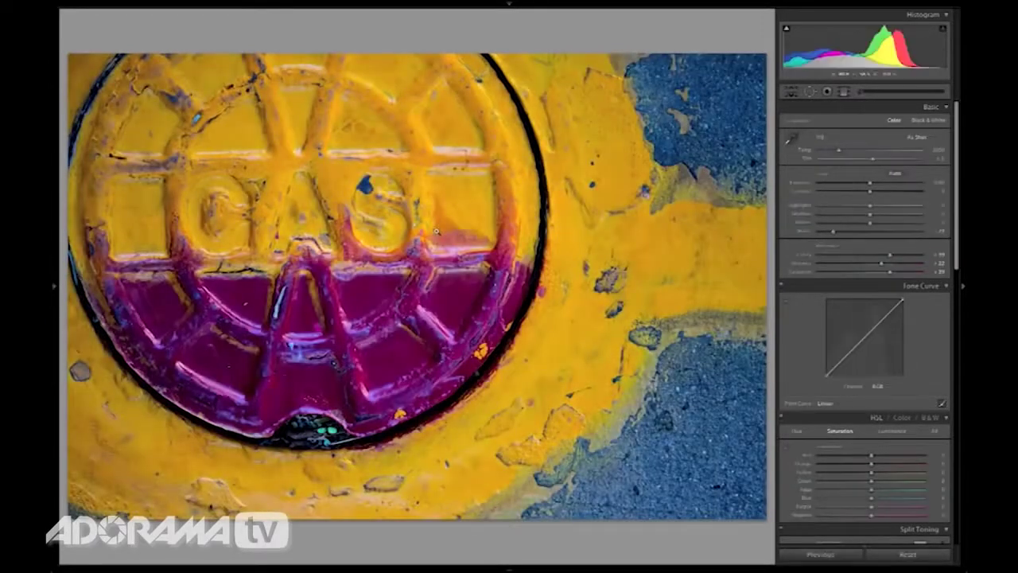
Return to the library grid and review the original and edited photo pairs back to the start of the collection.
{"action": "key", "text": "g"}
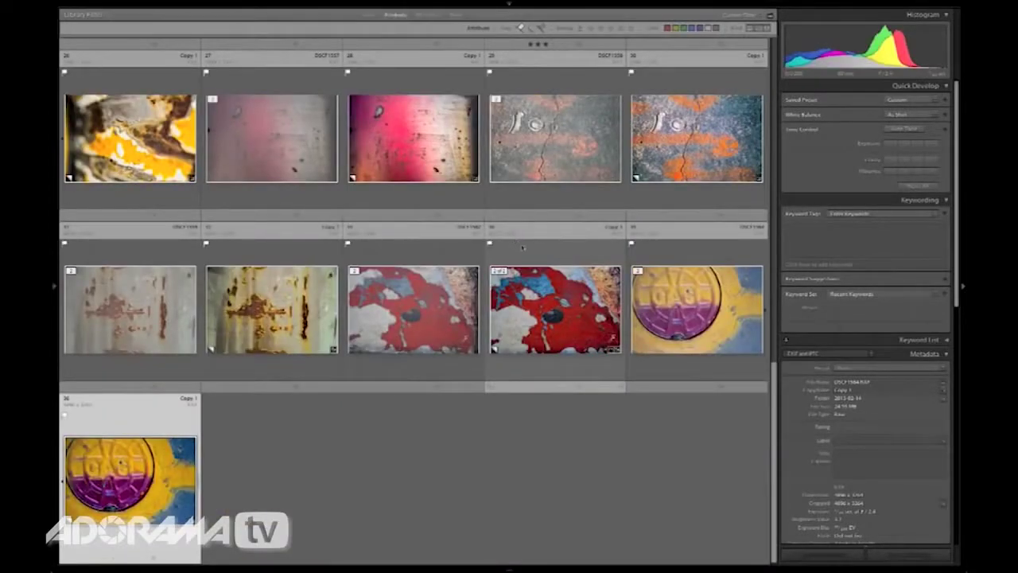
{"action": "scroll", "coordinate": [514, 240], "scroll_direction": "up", "scroll_amount": 10}
{"action": "scroll", "coordinate": [414, 302], "scroll_direction": "up", "scroll_amount": 2}
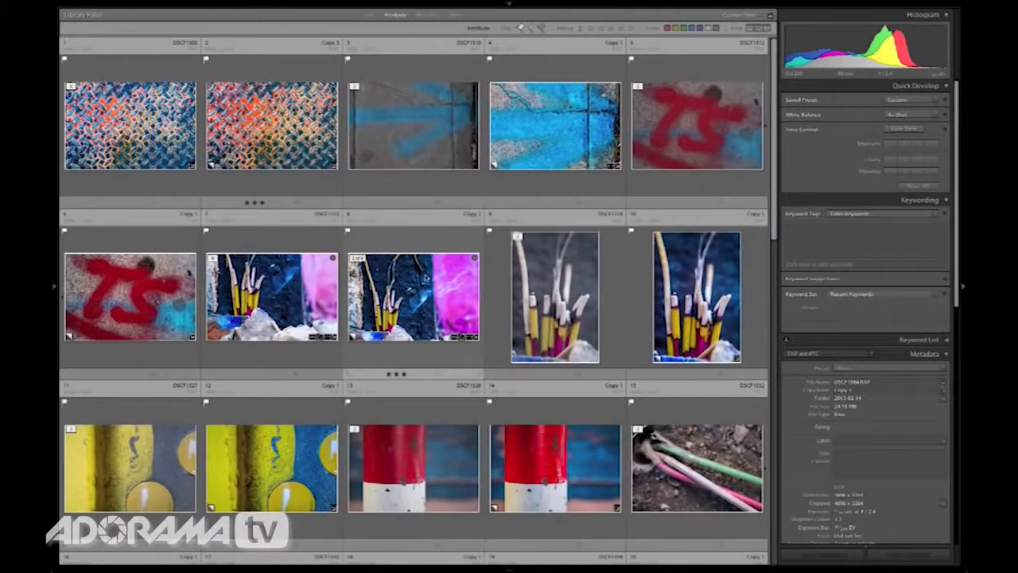